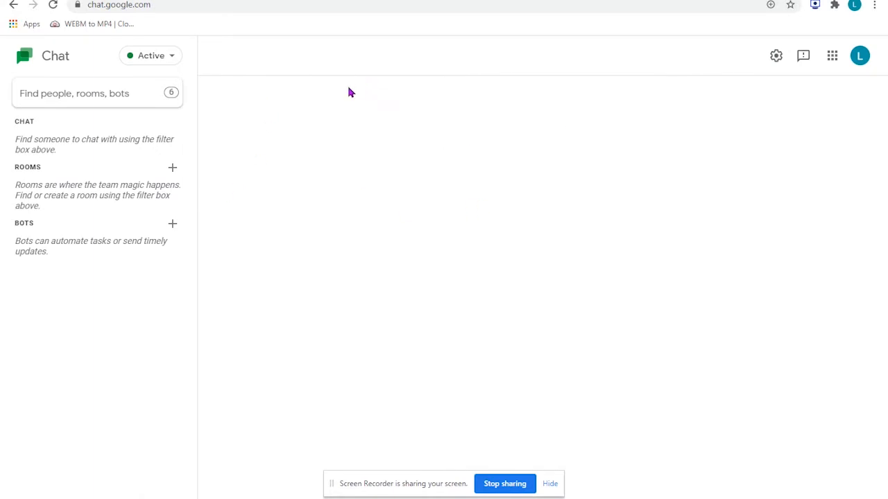
- Look at the other account's Chat window, then return to the LS Website Coordinator account
click(240, 9)
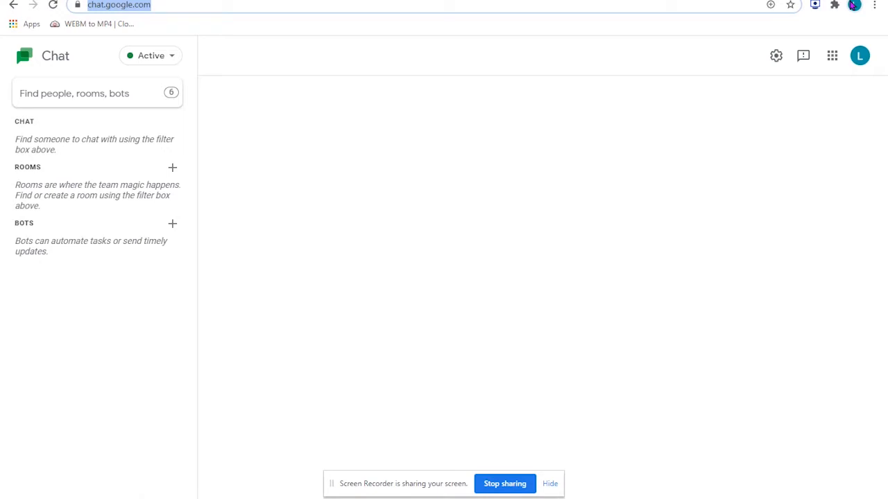
key(alt+Tab)
key(alt+Tab)
key(alt+Tab)
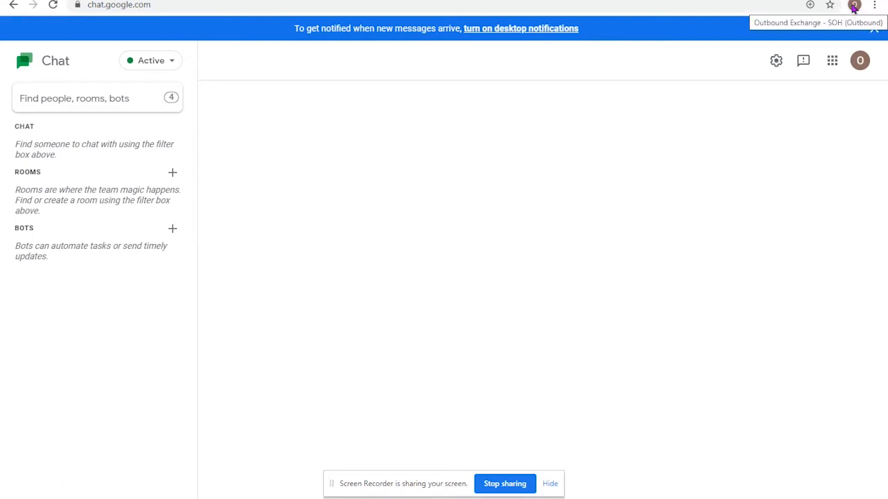
key(alt+Tab)
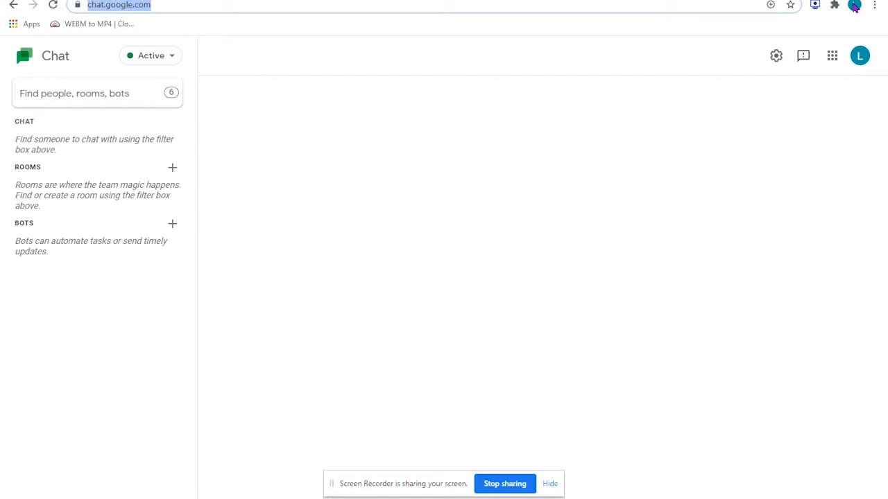
click(753, 131)
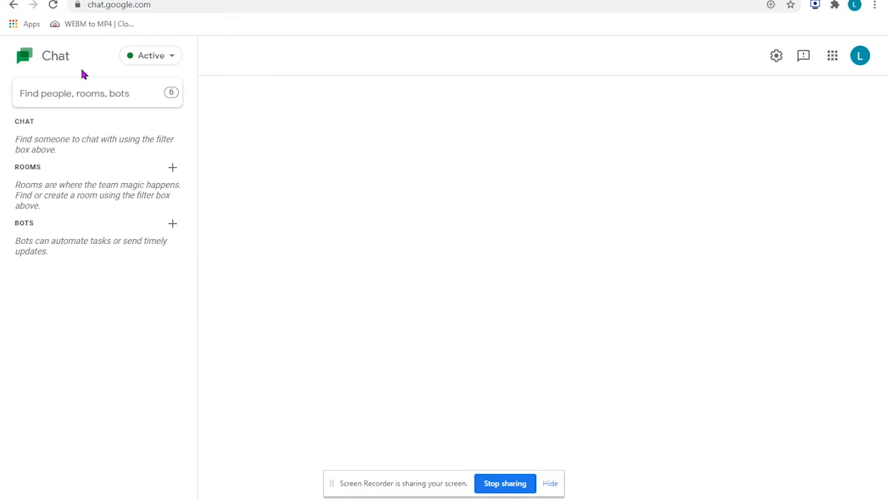
- Review the mute durations and the notification settings option offered under the Active status
click(152, 59)
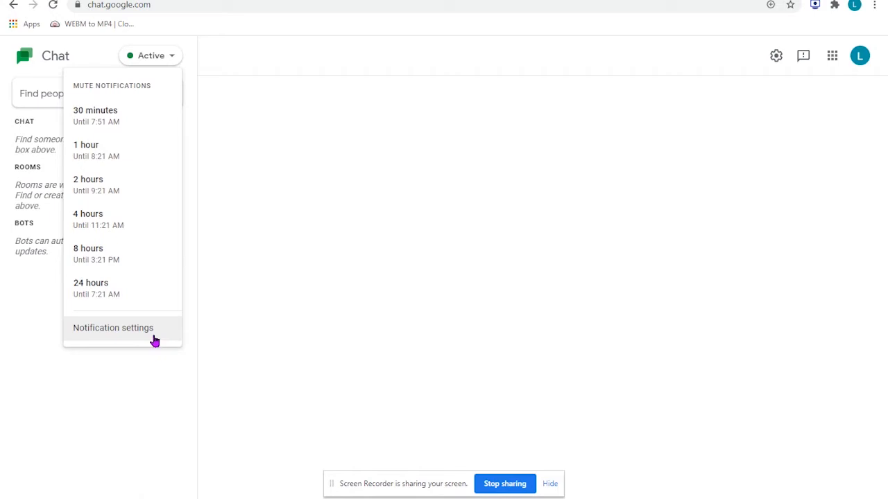
click(292, 127)
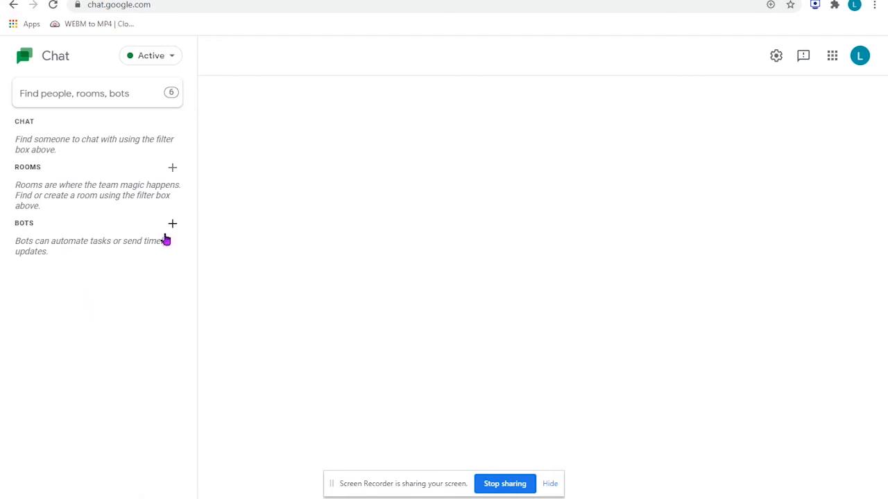
- Create a room named Demo with threaded replies enabled
click(173, 168)
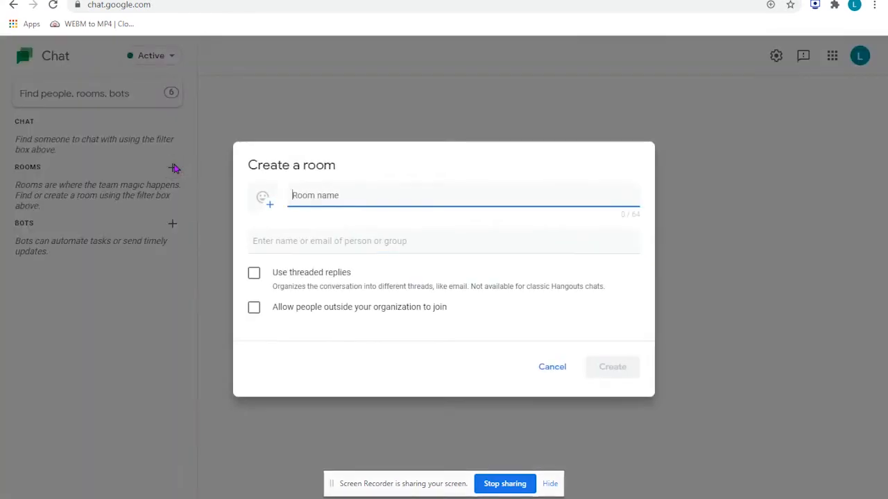
text(Demo)
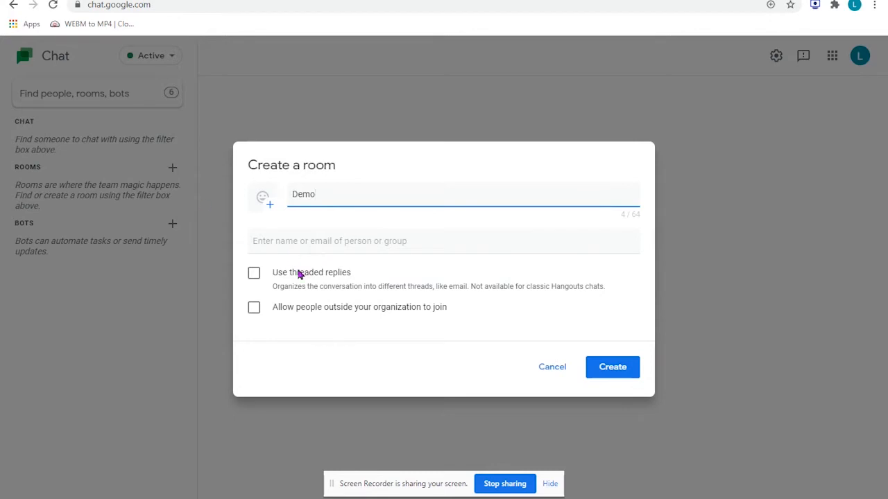
click(254, 274)
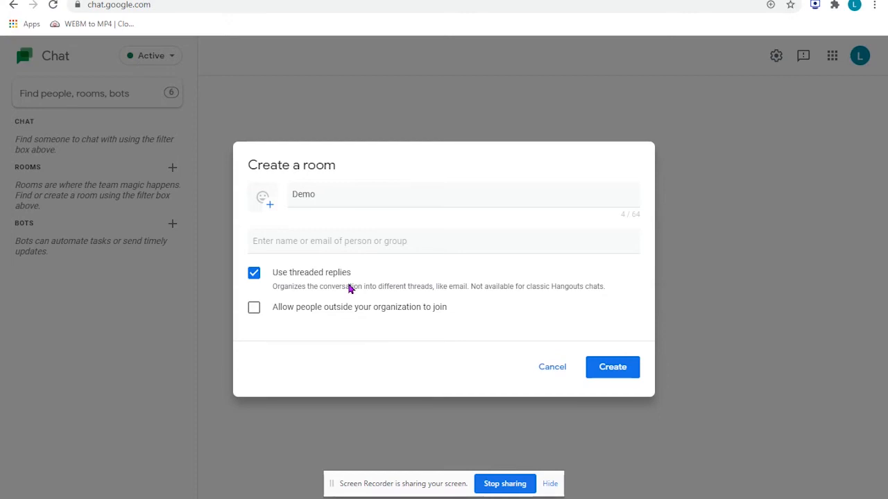
click(635, 377)
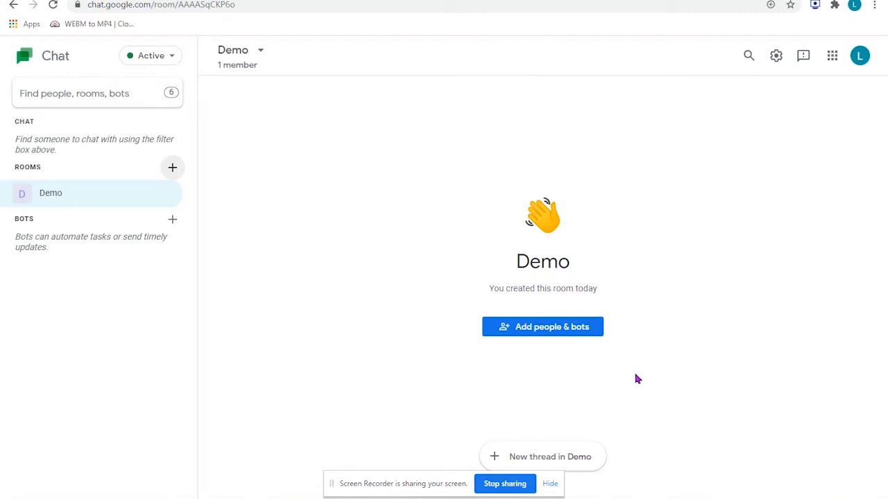
- View the member list of the new Demo room and close it
click(260, 55)
click(269, 91)
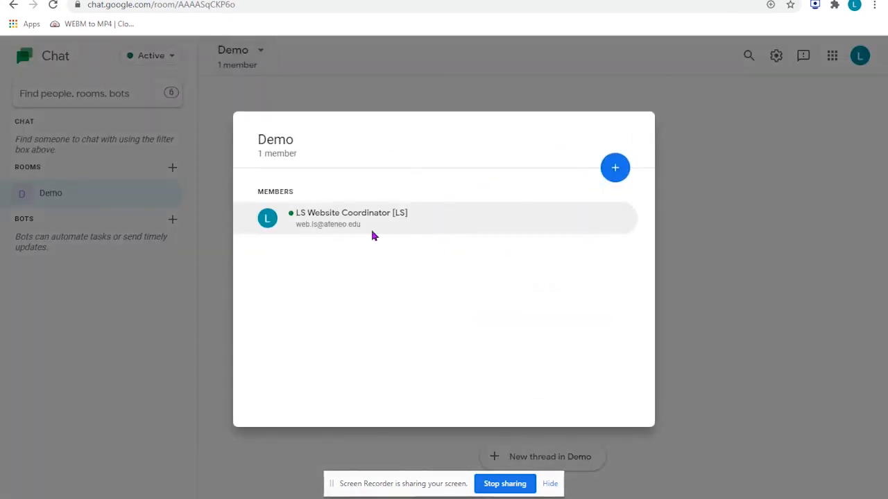
click(769, 244)
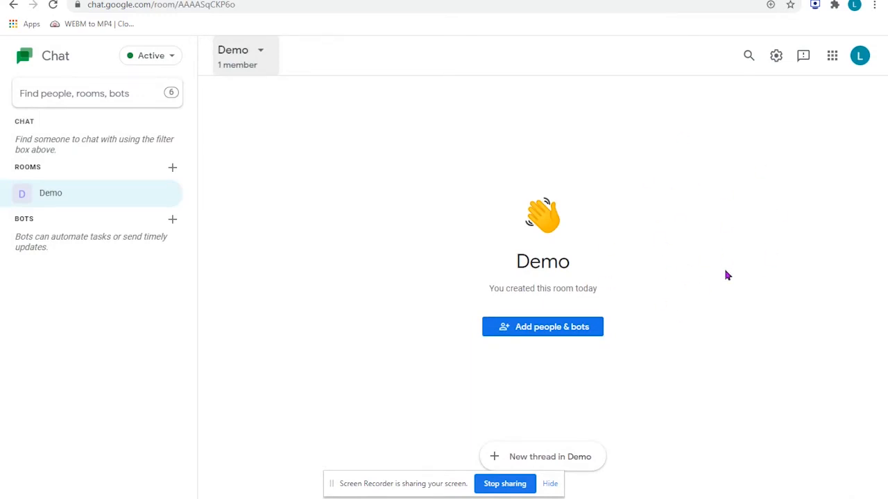
click(560, 332)
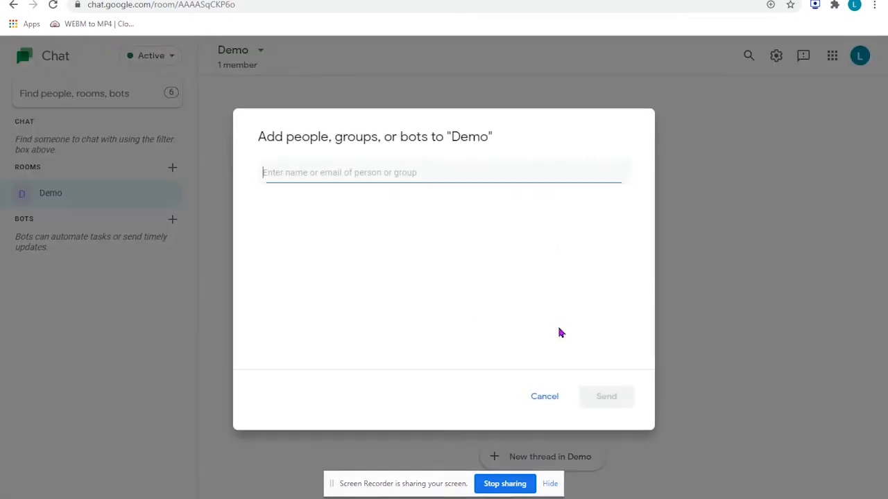
text(out)
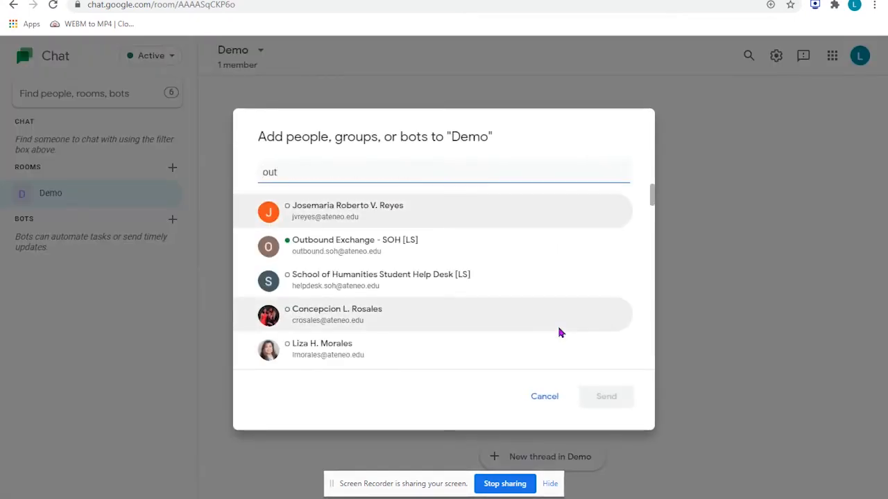
text(b)
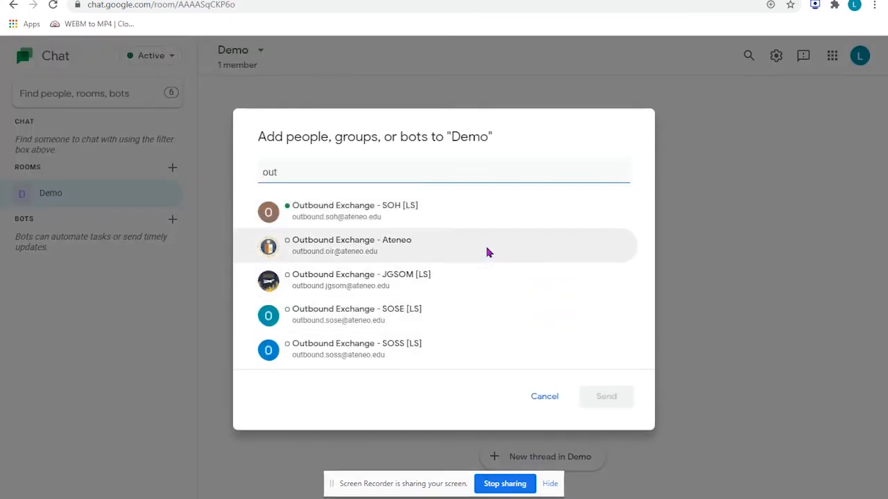
text(ound.soh)
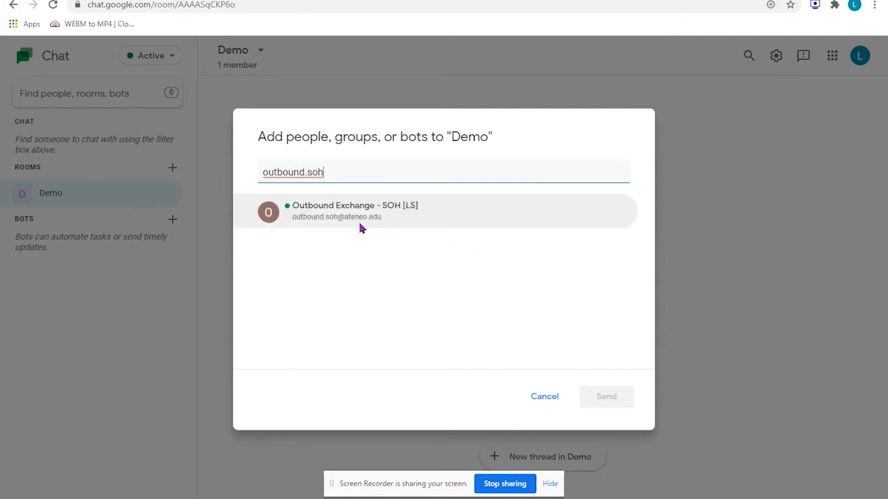
click(364, 217)
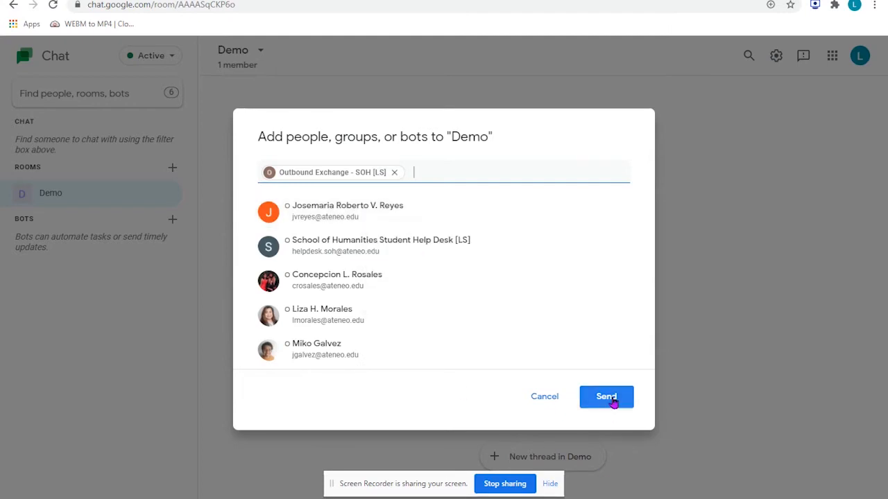
click(544, 399)
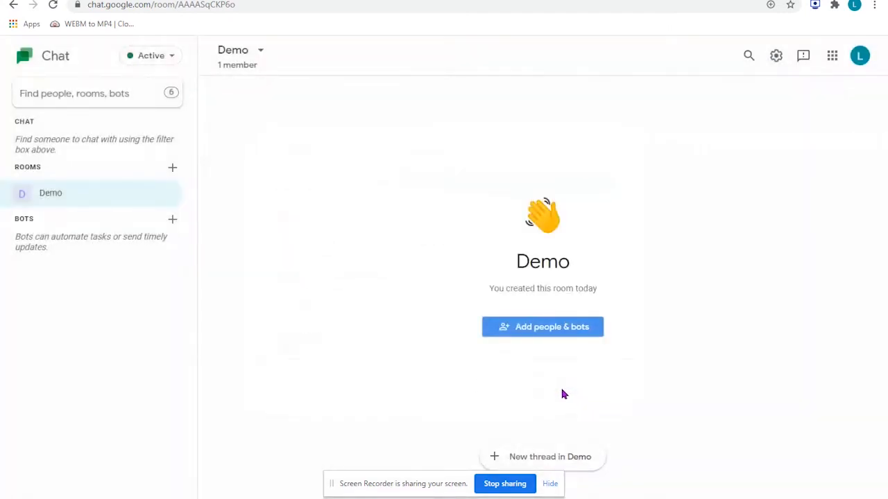
- Add the Outbound Exchange - SOH [LS] account to the Demo room, starting from its member list
click(260, 52)
click(272, 101)
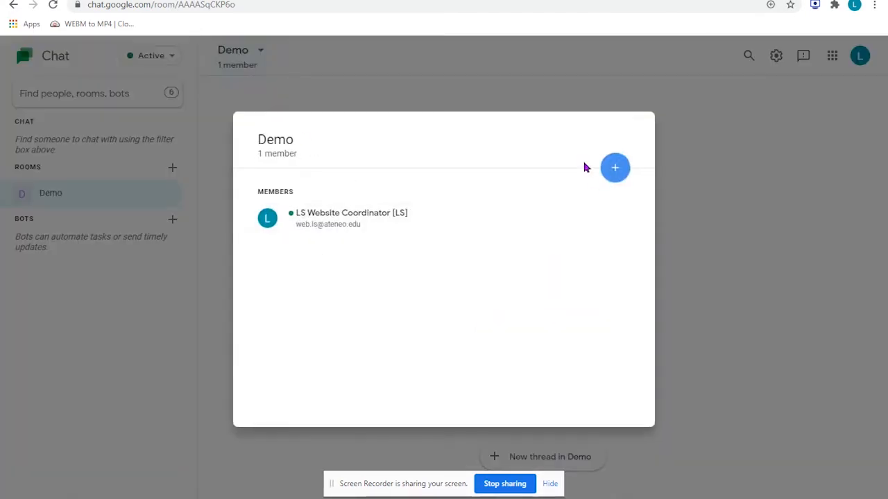
click(610, 168)
text(ou)
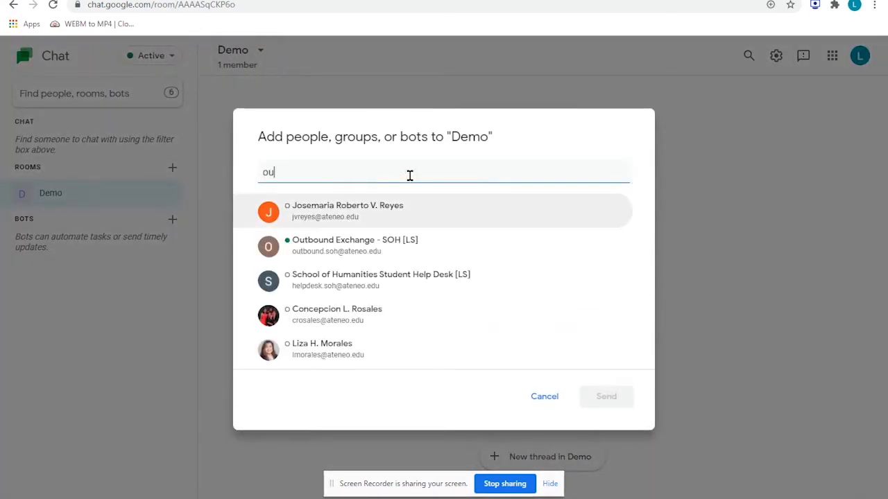
text(tbound.soh)
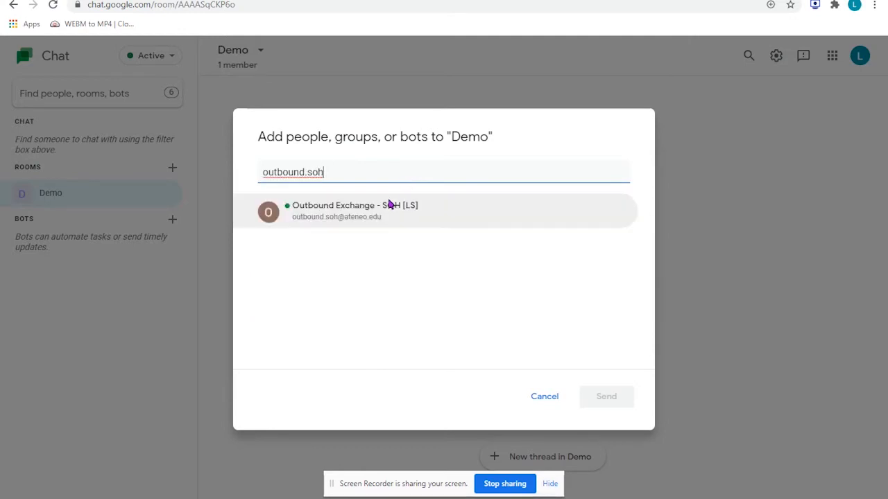
click(348, 215)
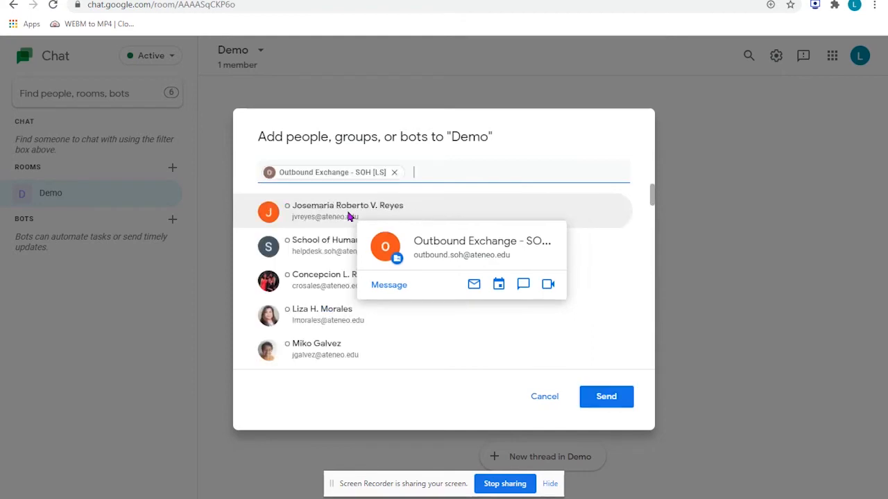
click(615, 397)
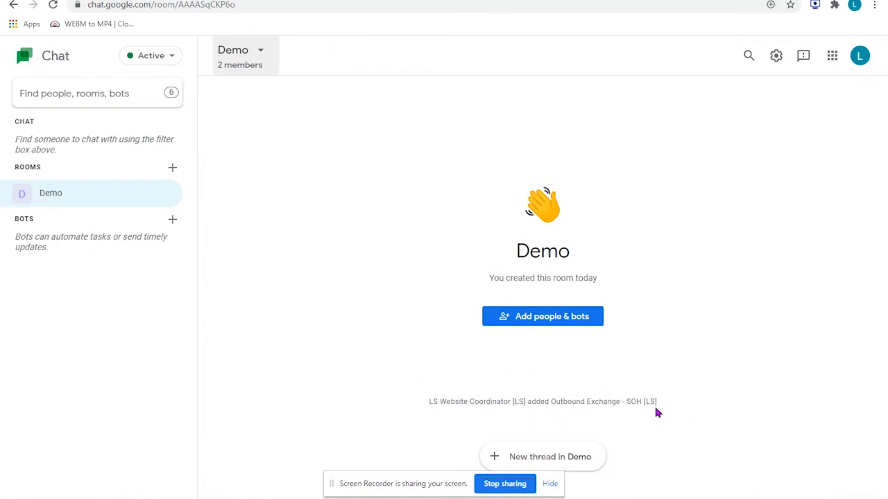
- Check the Demo room's members after the addition and close the list
click(264, 52)
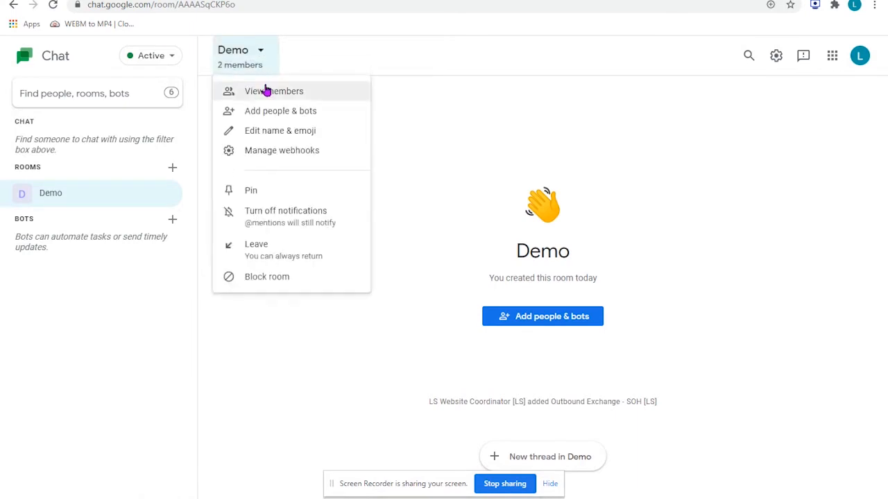
click(264, 89)
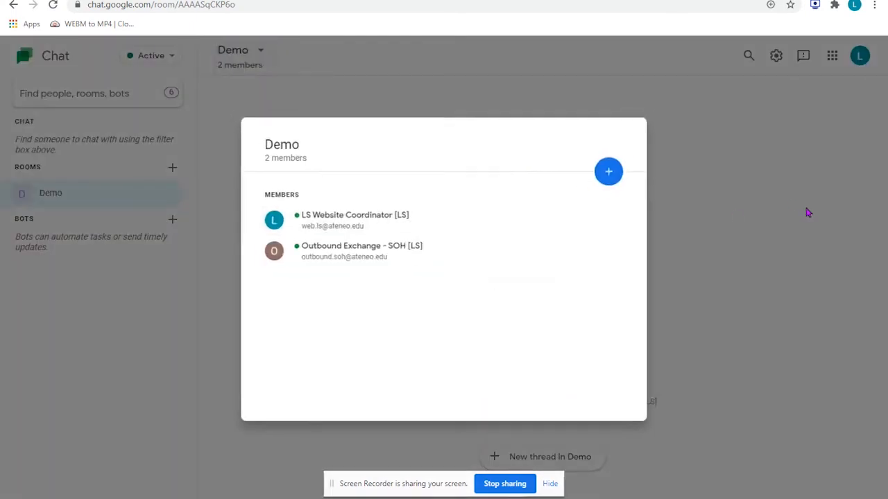
click(810, 213)
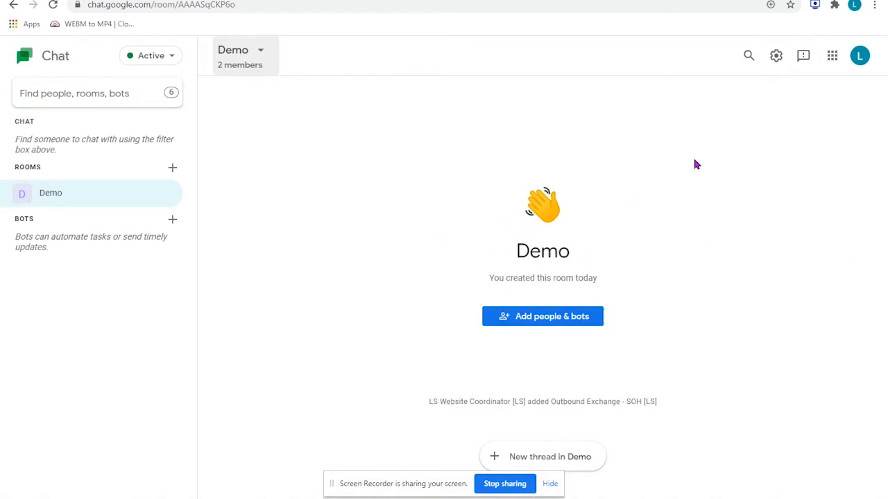
- Switch to the Outbound Exchange account's Chat window, dismiss the desktop notifications banner, and open the Demo room
key(alt+Tab)
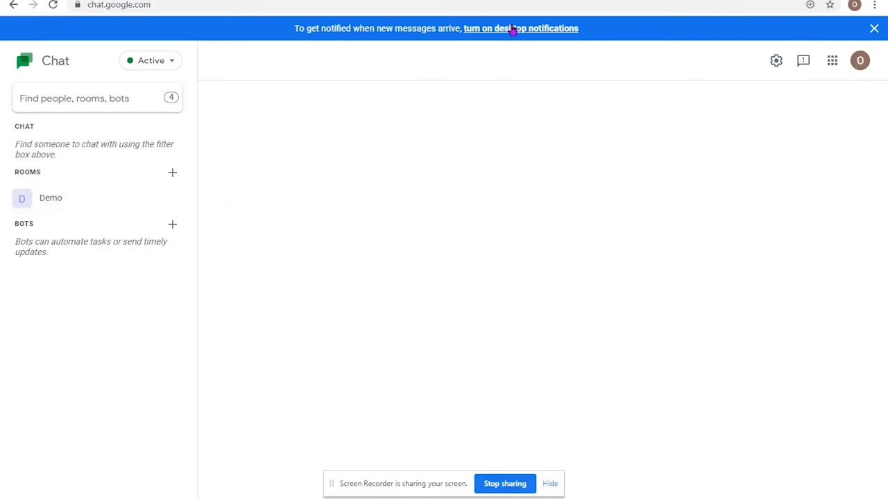
click(874, 28)
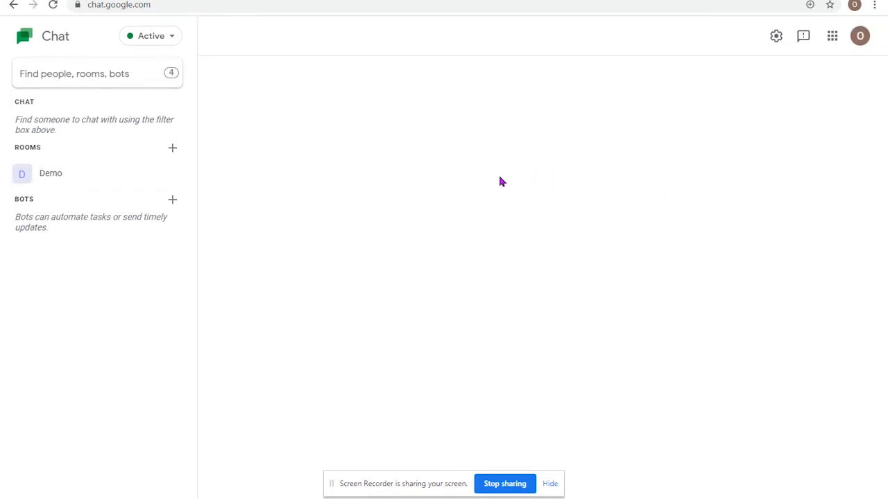
click(46, 182)
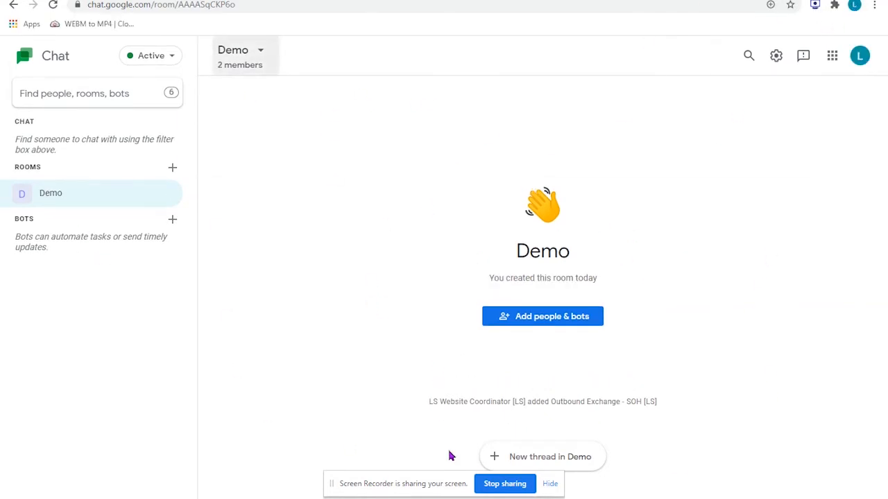
- From the room creator's account, draft a new thread in Demo reading "Hello" with a mention of Outbound Exchange - SOH [LS]
click(514, 463)
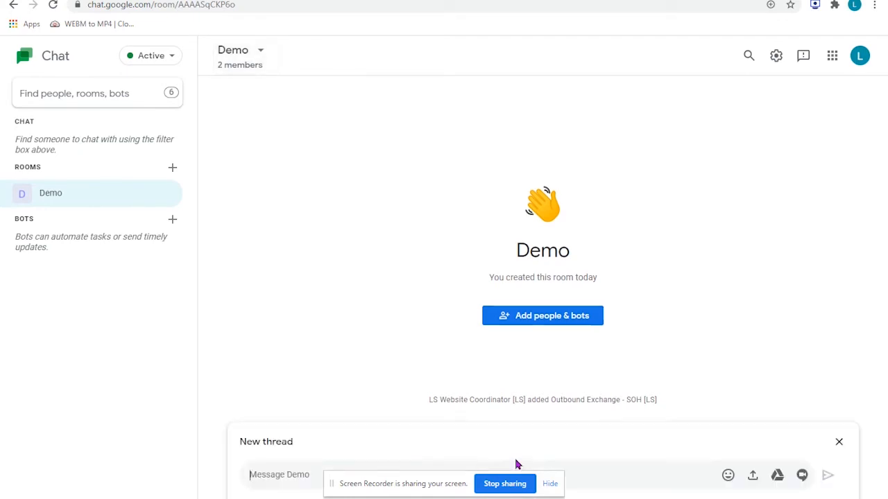
text(Hello)
text( out)
key(BackSpace)
key(BackSpace)
key(BackSpace)
text(@)
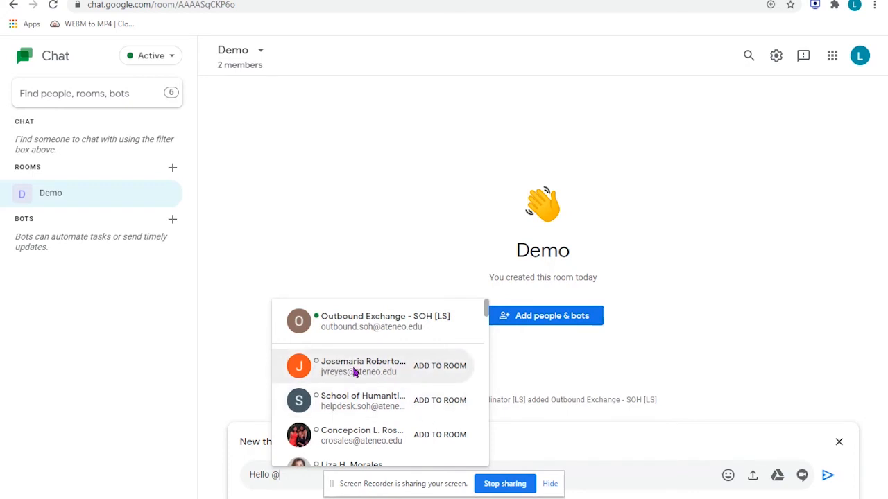
mouse_move(388, 413)
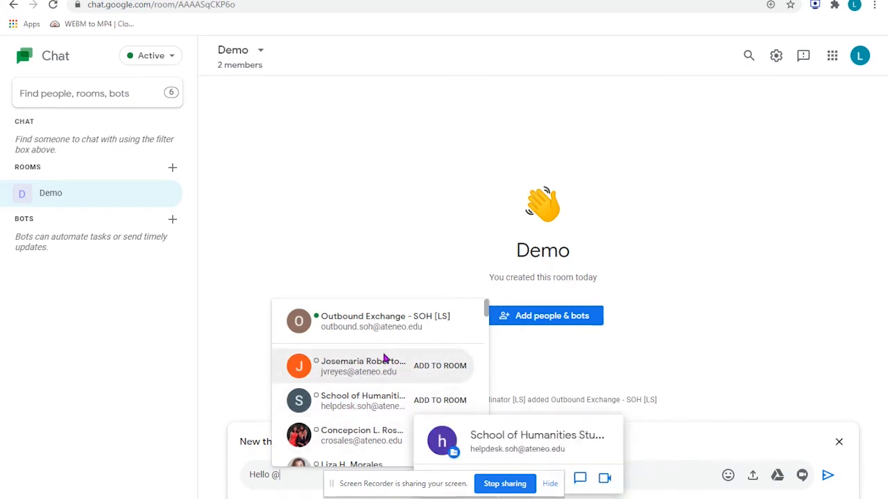
mouse_move(372, 316)
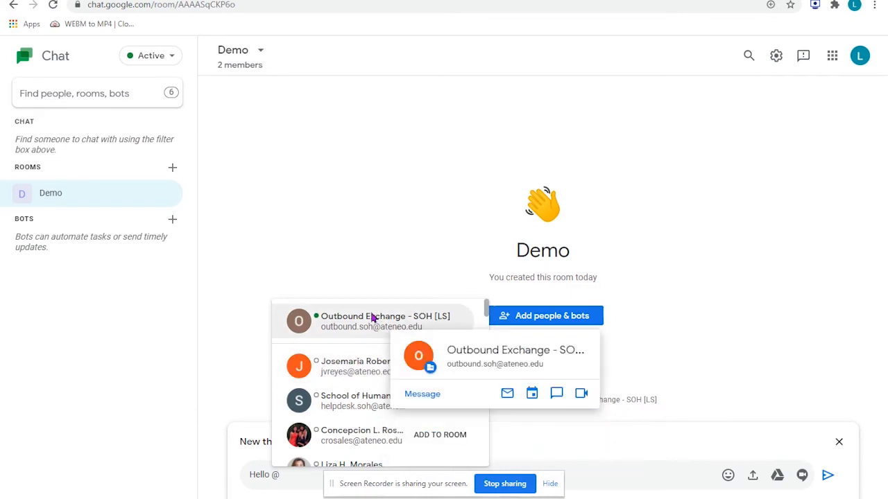
click(371, 317)
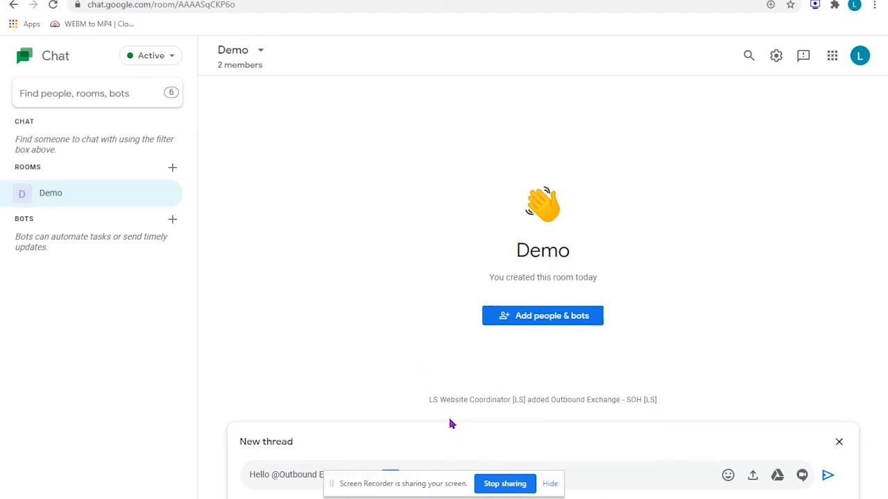
key(ctrl+shift+Left)
key(ctrl+shift+Left)
key(ctrl+shift+Left)
key(ctrl+shift+Left)
key(BackSpace)
text(a)
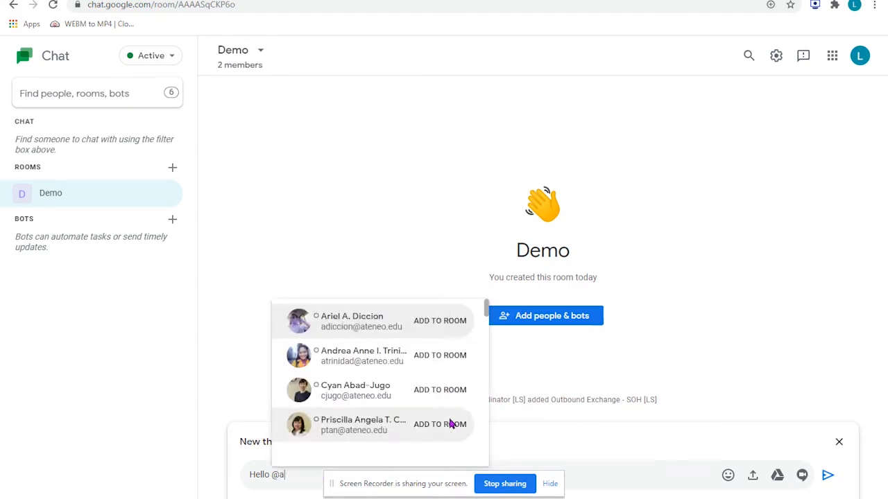
text(ll)
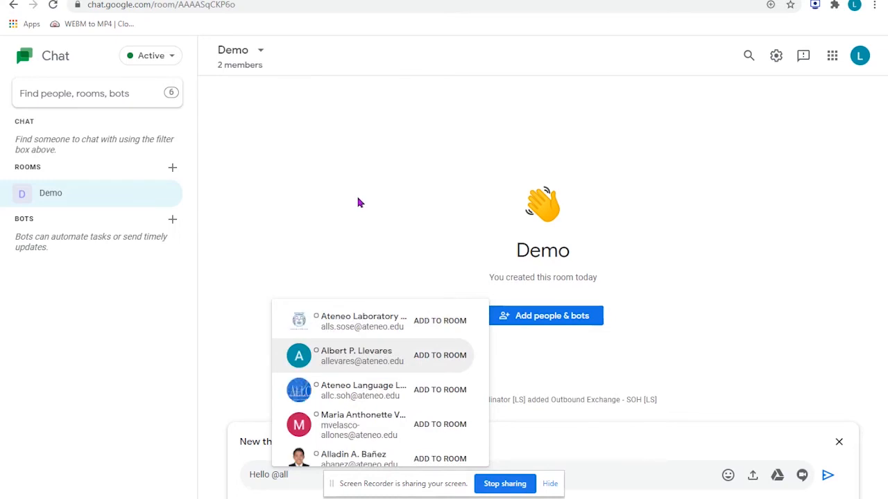
key(BackSpace)
key(BackSpace)
key(BackSpace)
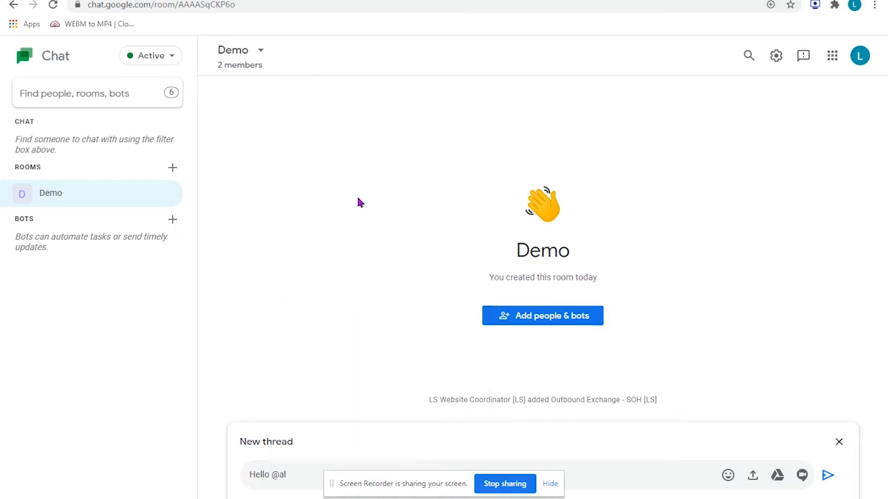
text(all)
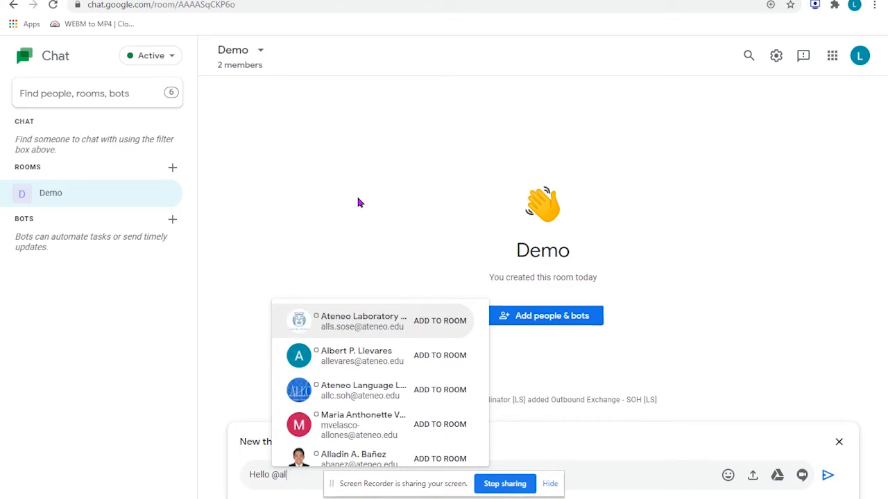
key(BackSpace)
key(BackSpace)
key(BackSpace)
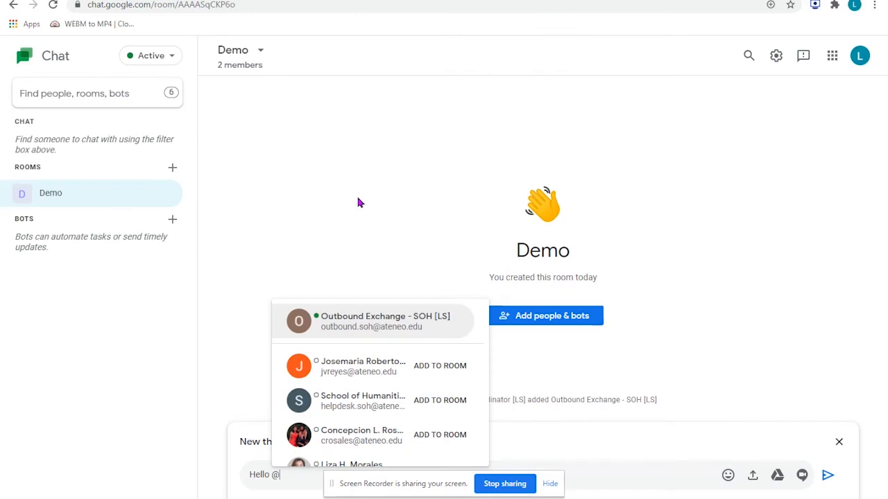
- Mention Outbound Exchange - SOH [LS] after "Hello", add "welcome to this room. Here are some house rules", and post the thread
key(Return)
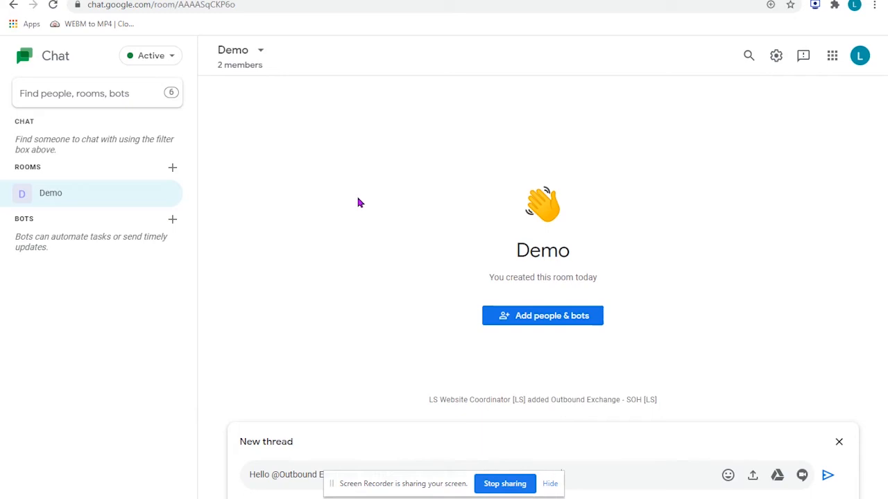
text(se rules)
key(Return)
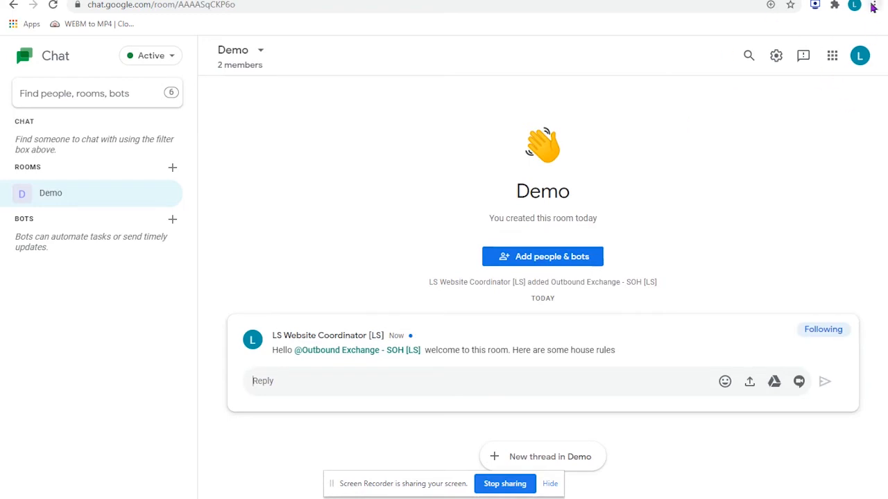
- Switch to the Outbound Exchange account's Chat window and load the new message in Demo
key(alt+Tab)
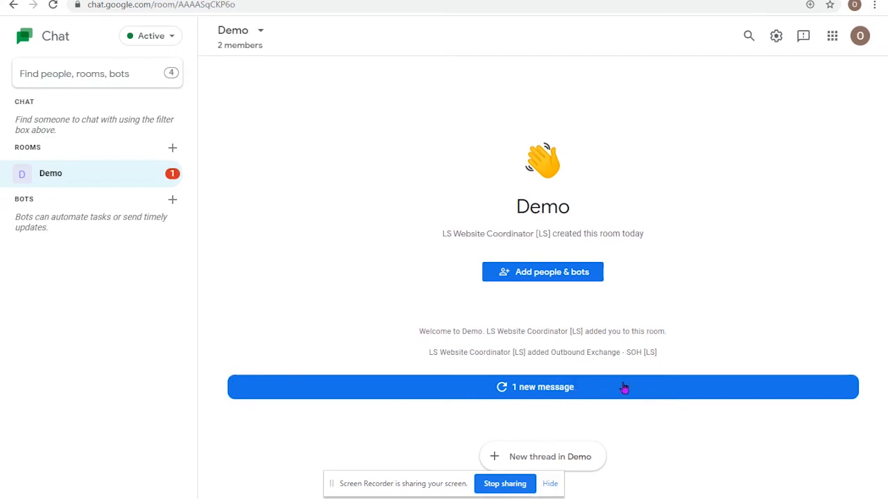
key(alt+Tab)
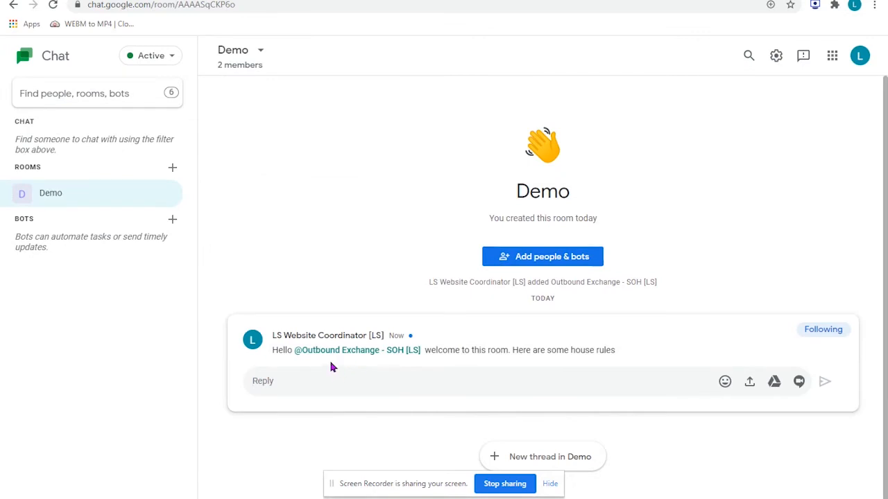
click(357, 369)
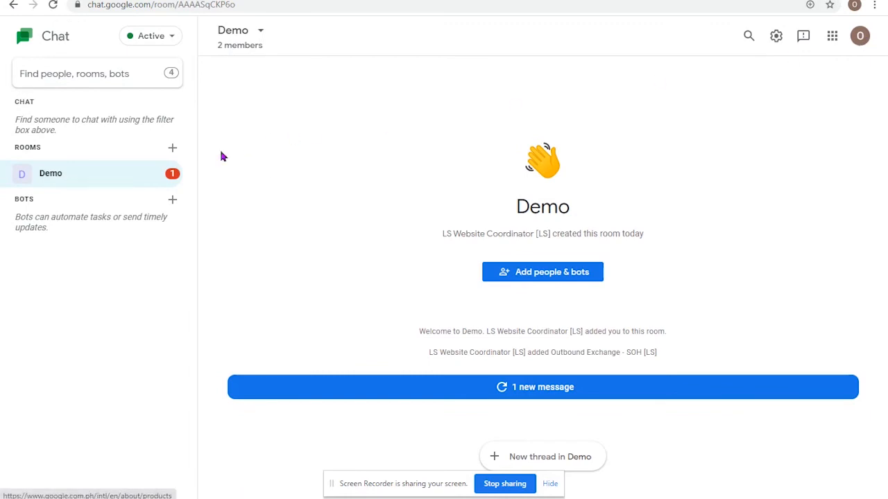
mouse_move(134, 179)
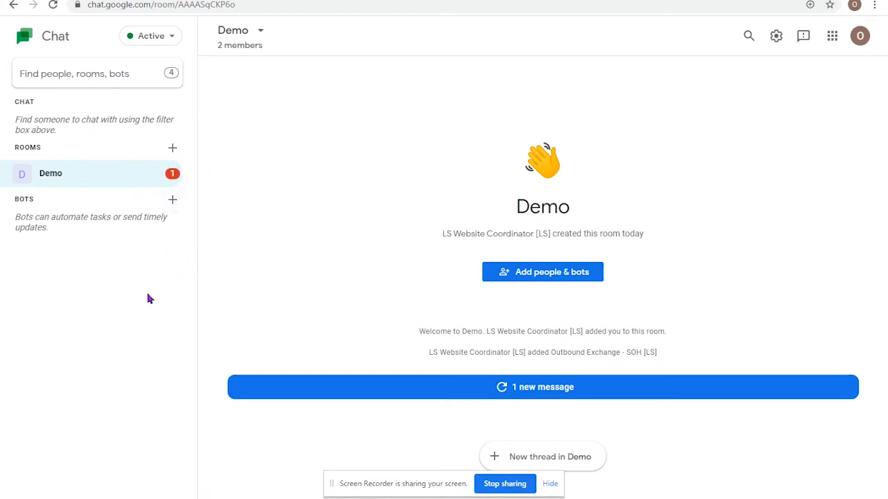
click(551, 392)
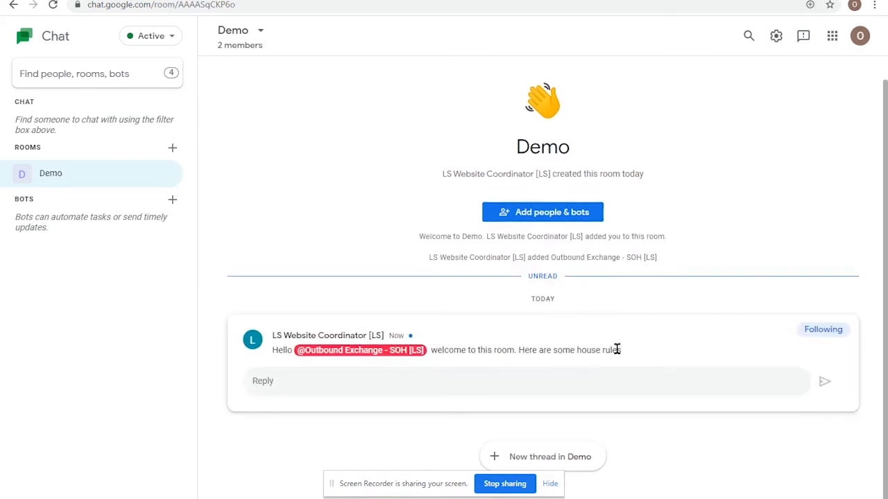
- Reply "Hello! Thank you for inviting me." in the welcome thread
click(531, 387)
text(Hel)
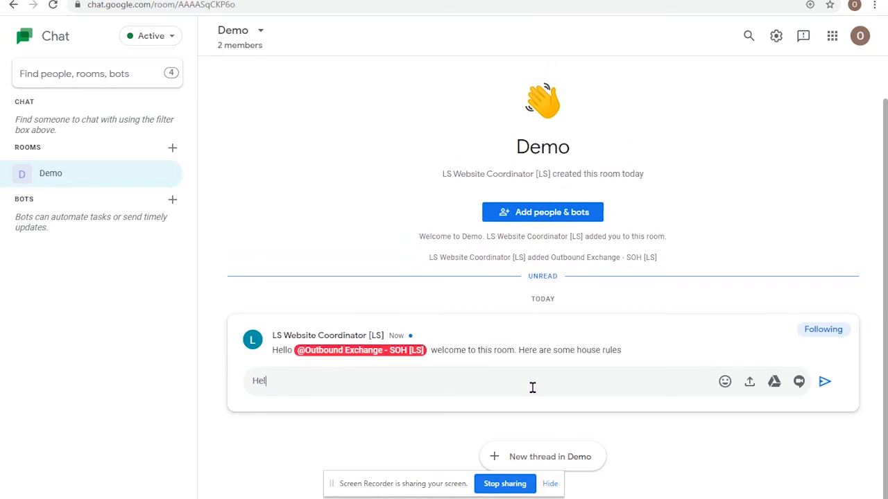
text(lo! Thank you for inviting me.)
key(Return)
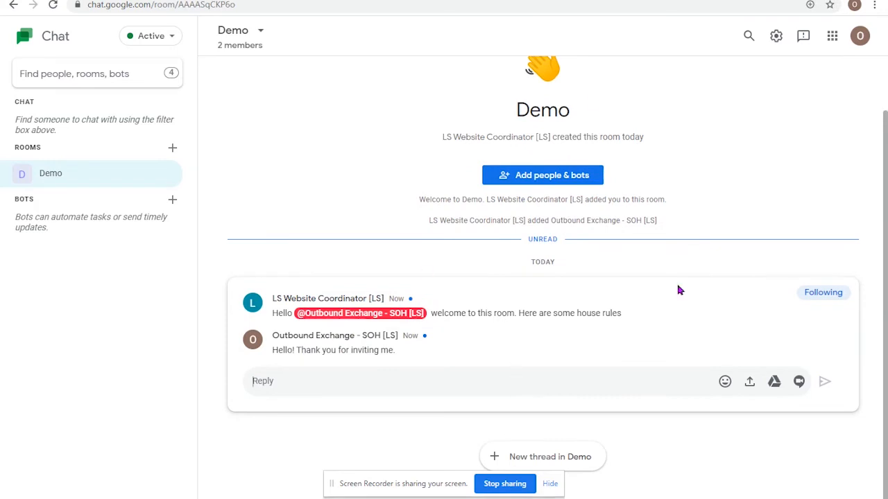
- From the room creator's account, send the suggested reply "You're welcome 😊" in the welcome thread
key(alt+Tab)
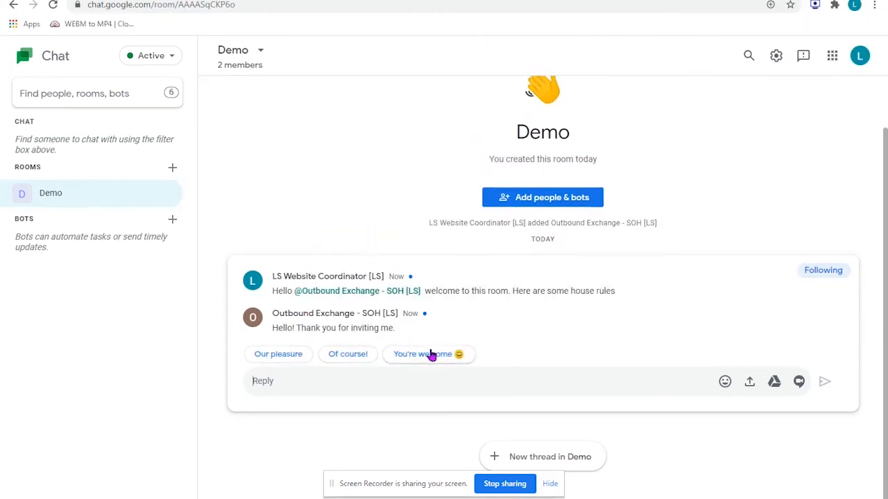
click(459, 353)
click(820, 384)
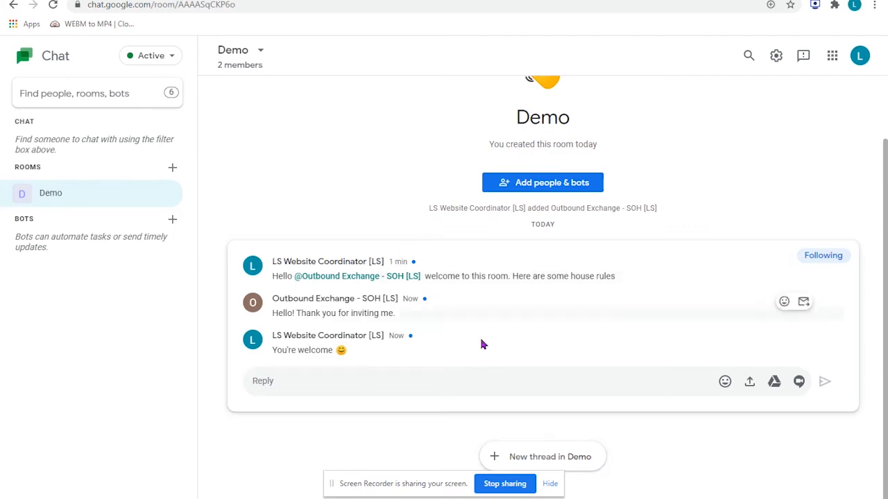
- Post a new thread in Demo that mentions Outbound Exchange - SOH [LS] and asks "how about we implement Idea A?"
click(529, 457)
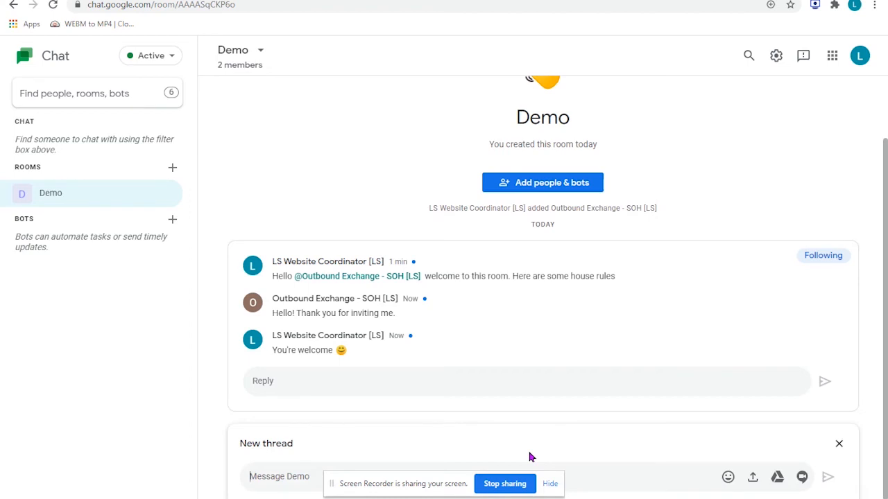
text(@out)
key(Return)
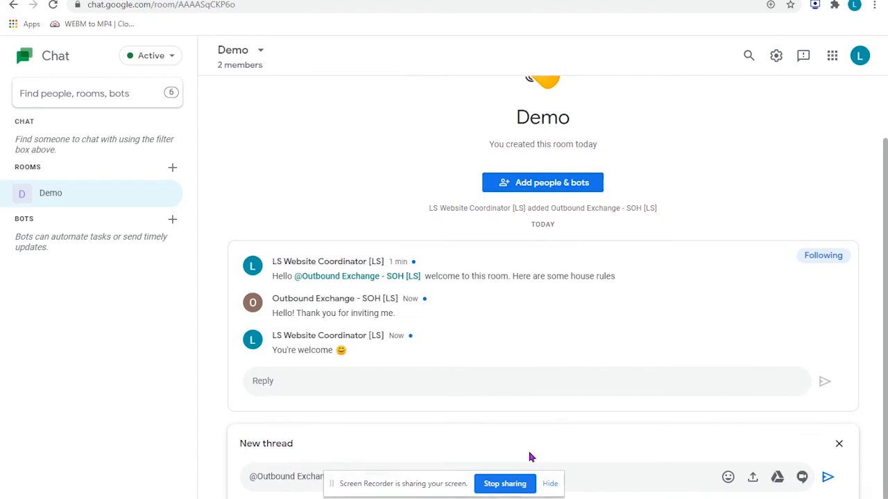
key(ctrl+shift+Left)
key(ctrl+shift+Left)
key(ctrl+shift+Left)
key(ctrl+shift+Left)
text(@out)
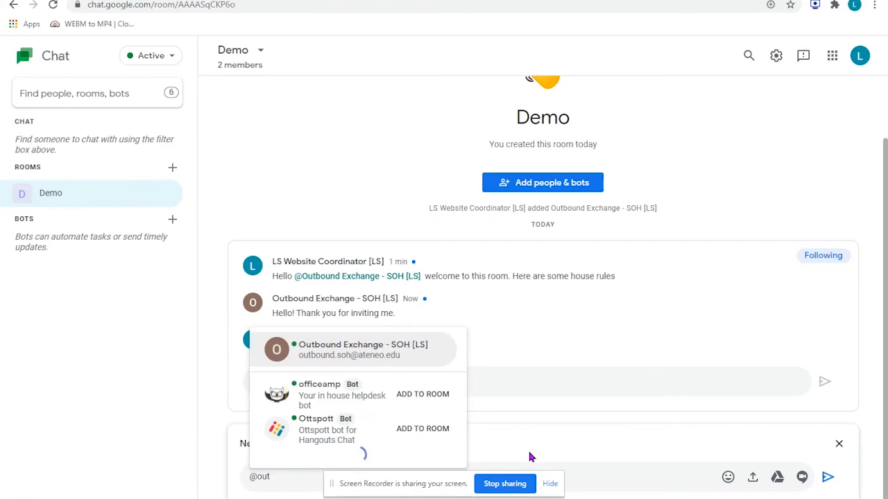
key(Return)
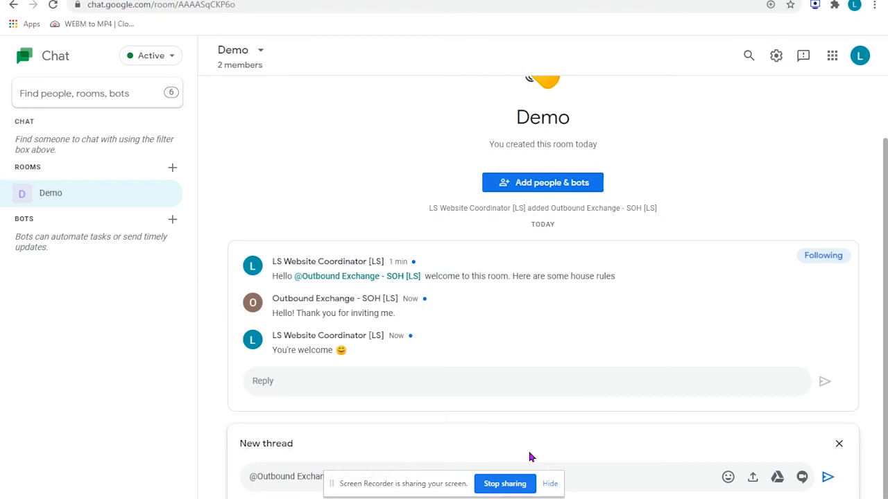
key(Return)
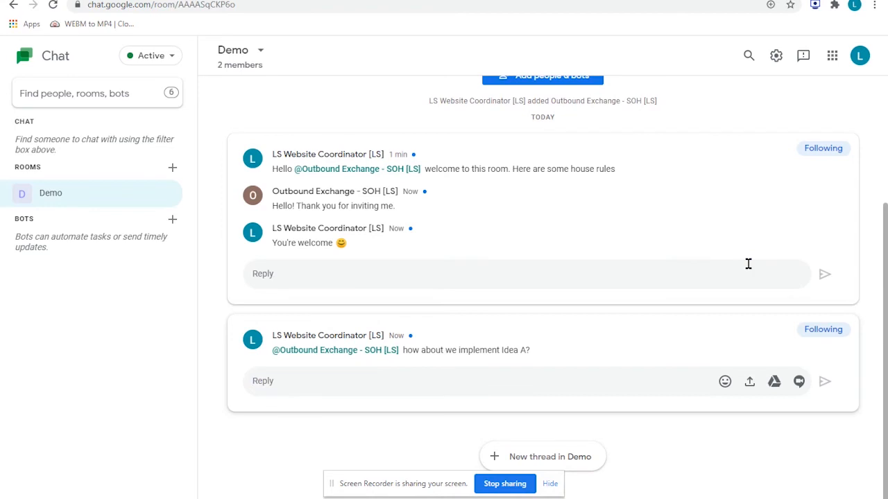
- From the Outbound Exchange account, load the new message and reply "sure!" in the Idea A thread
key(alt+Tab)
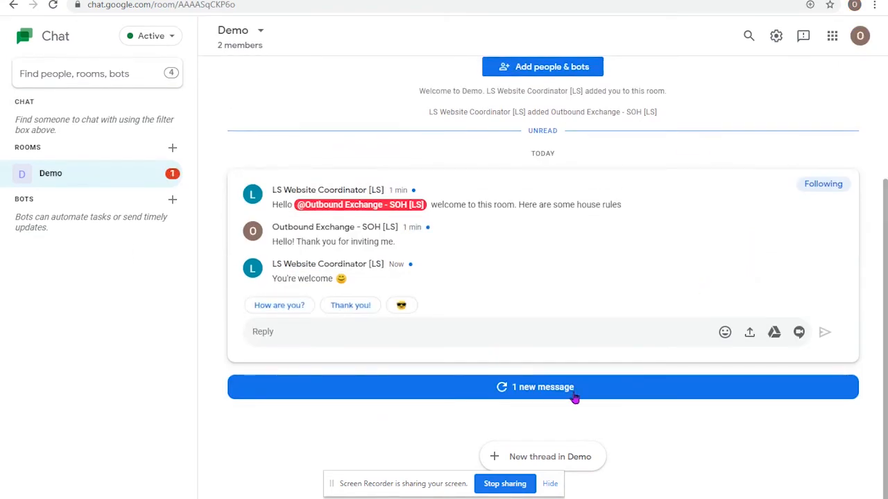
click(559, 396)
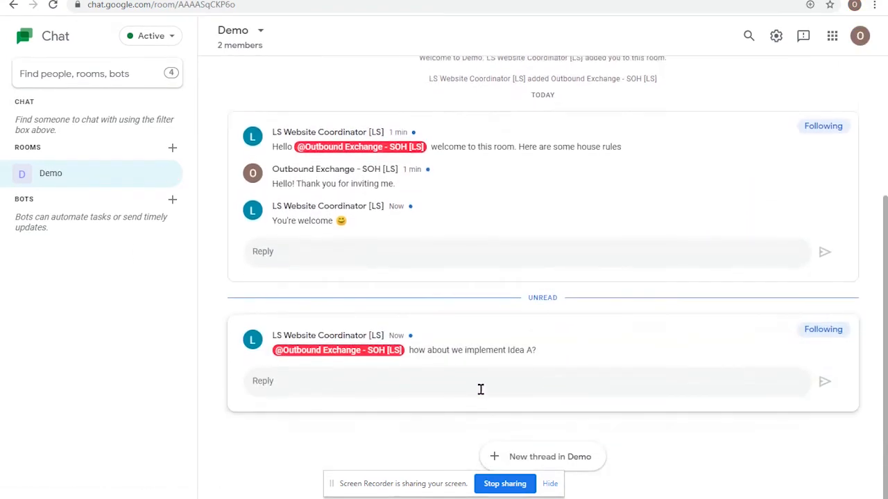
click(574, 379)
text(sure!)
key(Return)
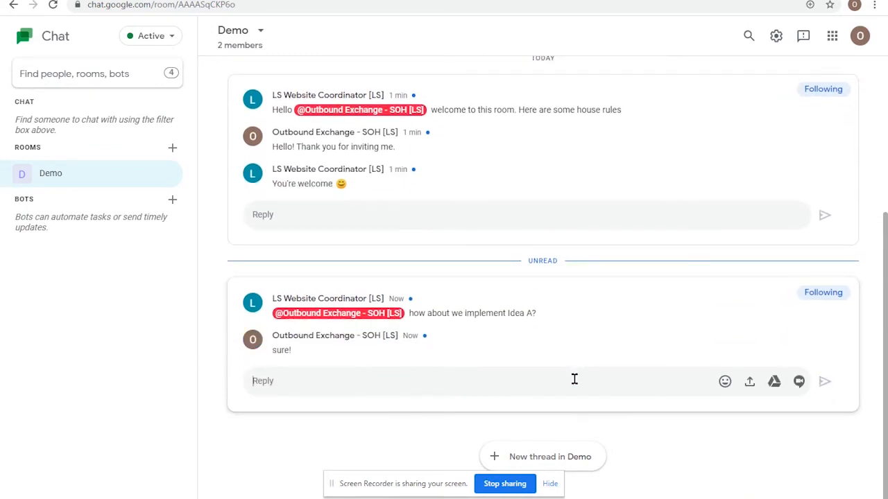
- Switch to the room creator's account and review the welcome and Idea A threads in Demo
key(alt+Tab)
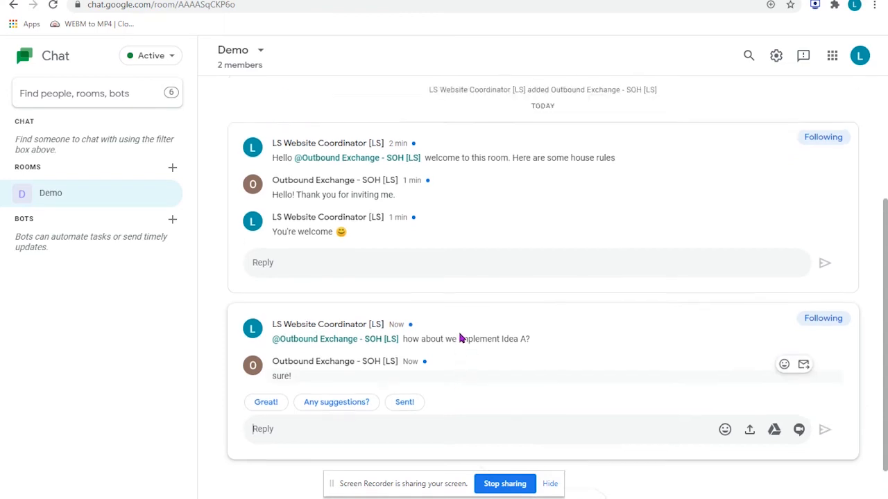
scroll(462, 337, up, 1)
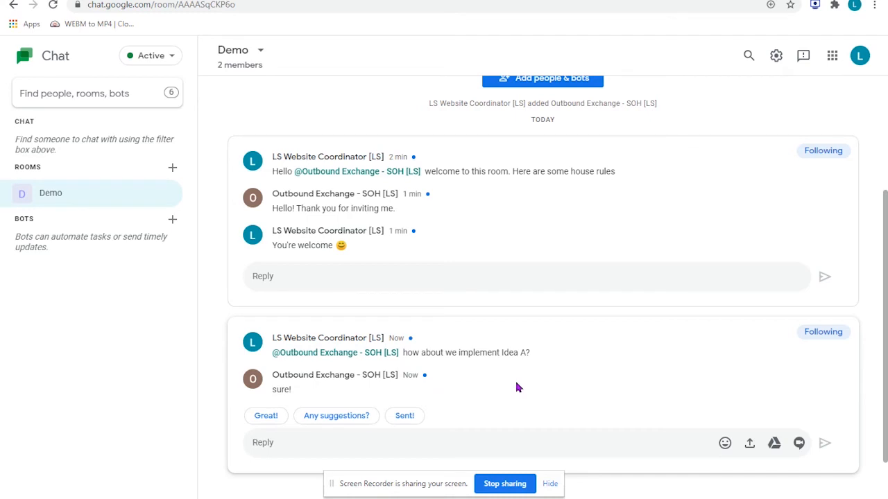
scroll(514, 387, down, 1)
- From the Outbound Exchange account, post a new thread in Demo reading "For Idea B, how about ...", dismissing the new-thread tip
key(alt+Tab)
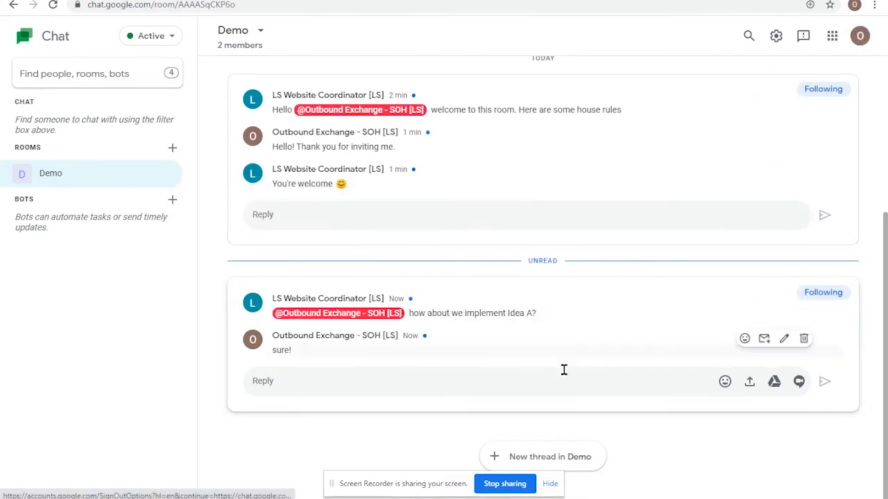
click(539, 456)
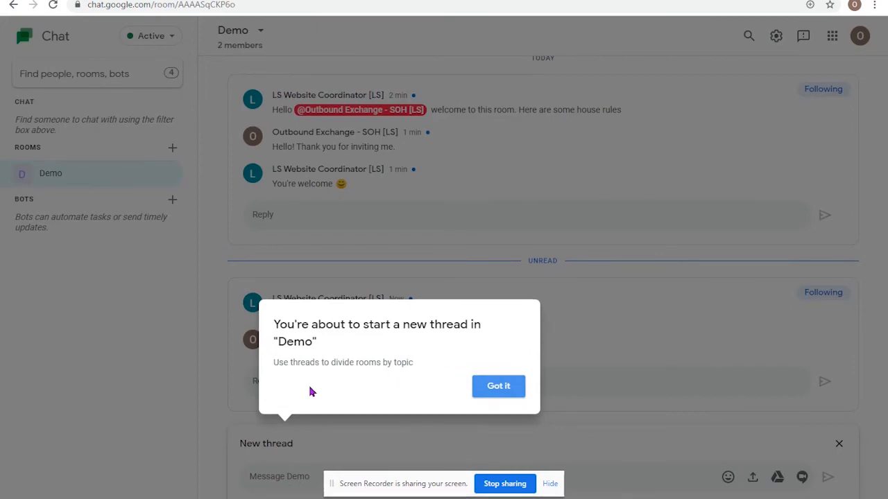
click(492, 394)
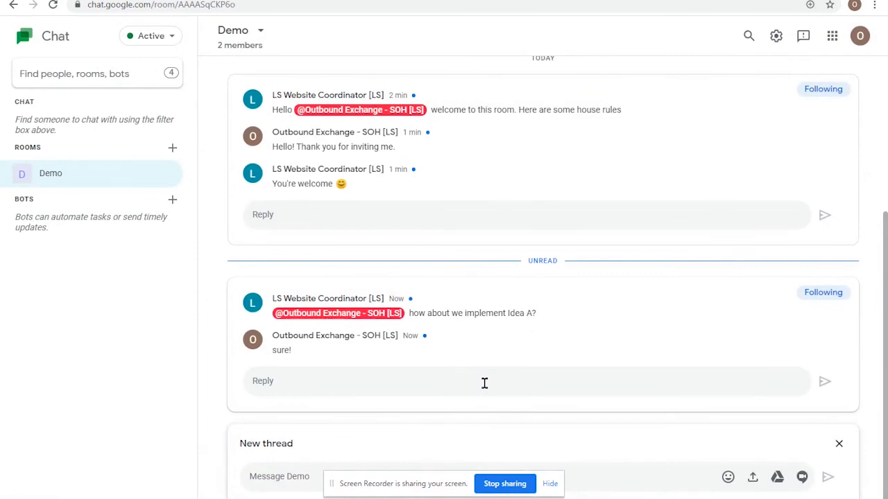
text(For Idea B, how about ...)
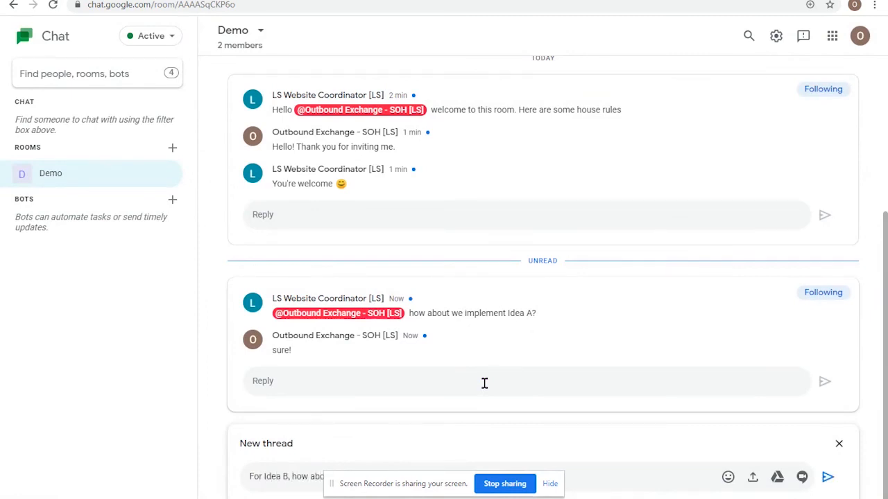
key(Return)
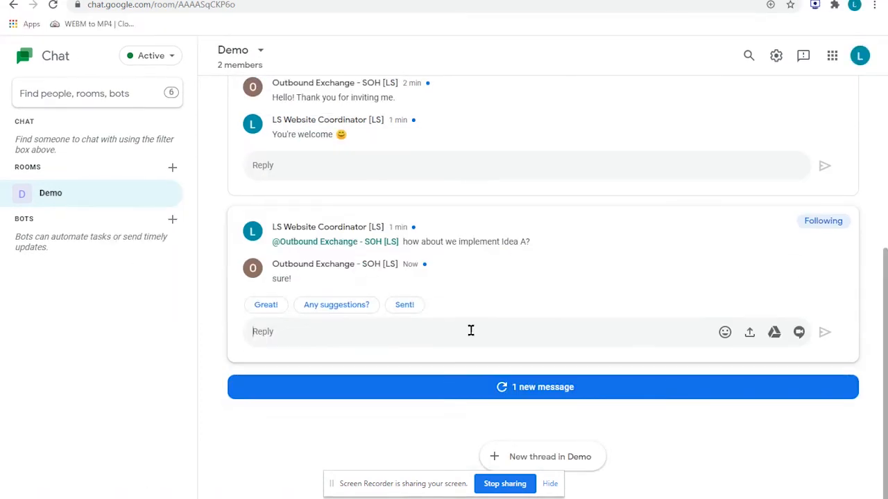
- From the room creator's account, start a reply in the Idea B thread, dismiss the reply tip, and look back over the earlier threads
click(488, 394)
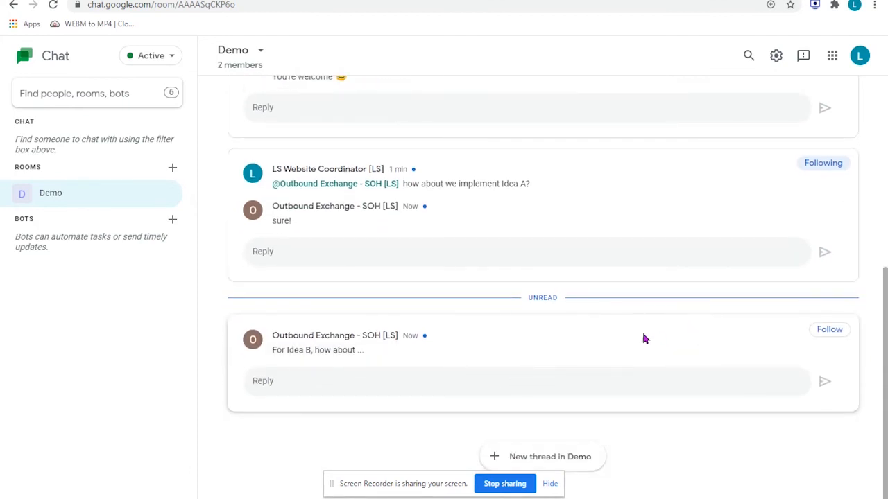
click(557, 378)
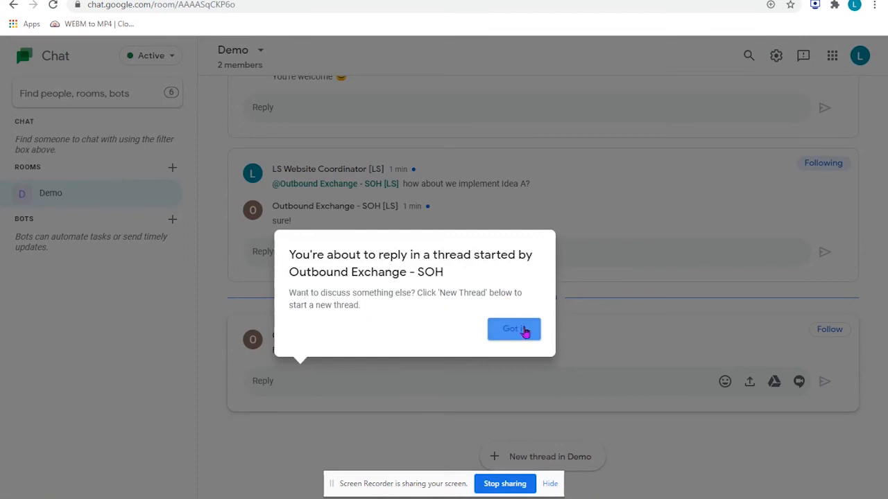
click(525, 331)
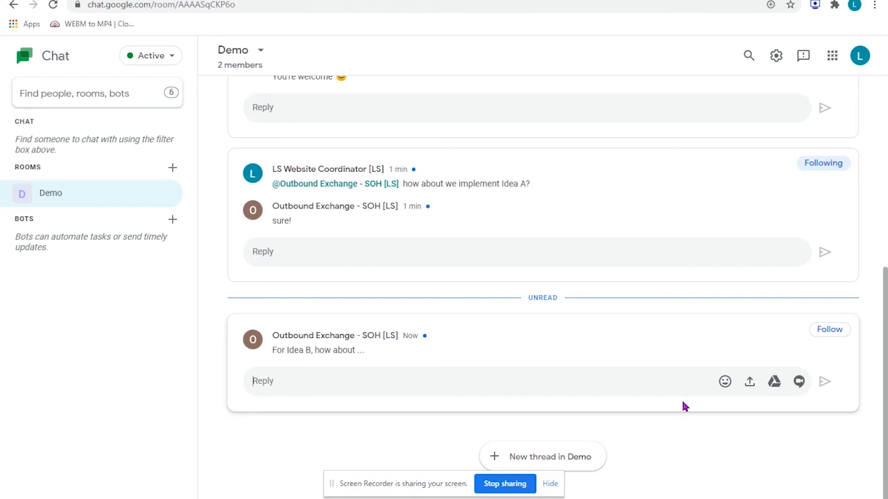
scroll(560, 390, up, 5)
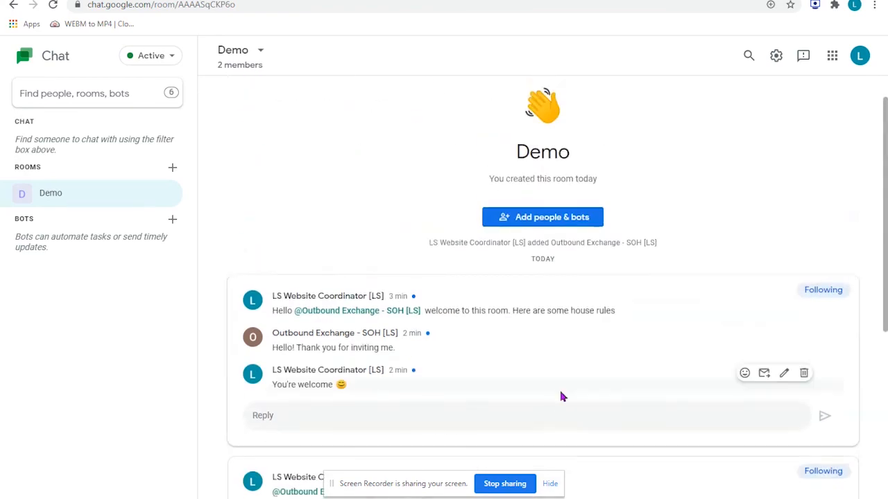
- Reply in the Idea A thread, mentioning Outbound Exchange with "can you fix the thing for Idea A? Please do so by this week."
scroll(559, 389, down, 5)
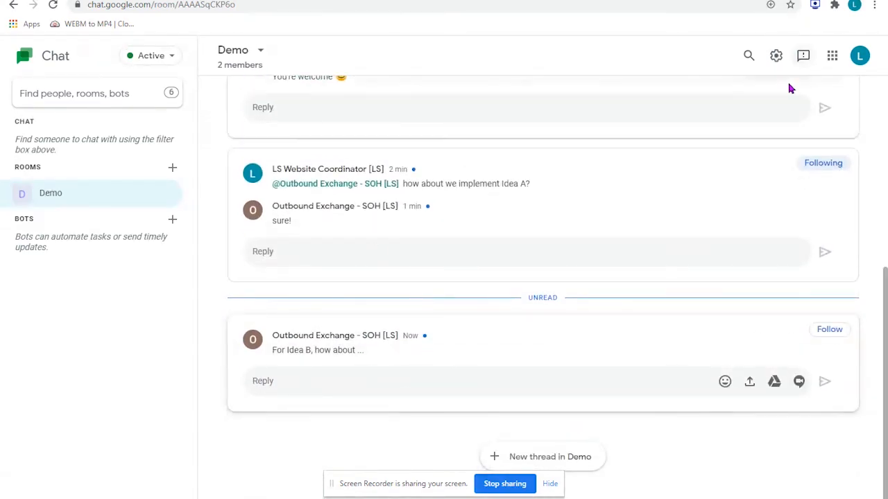
click(321, 244)
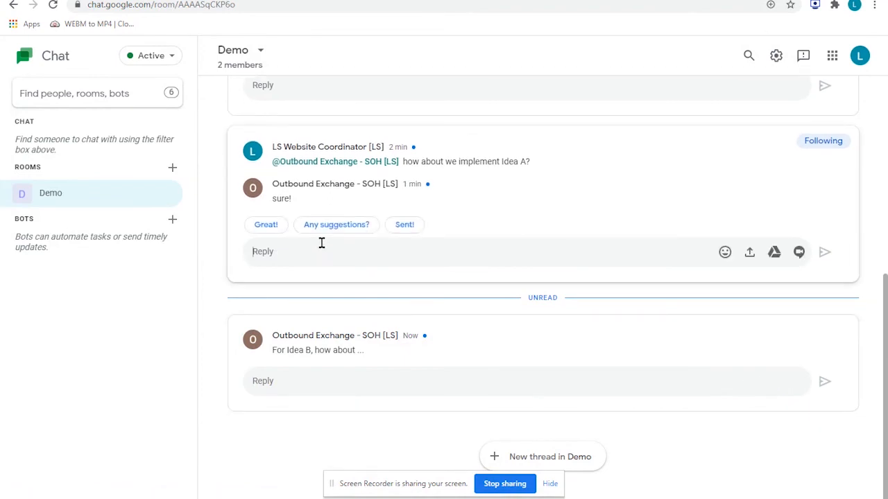
text(@outboun)
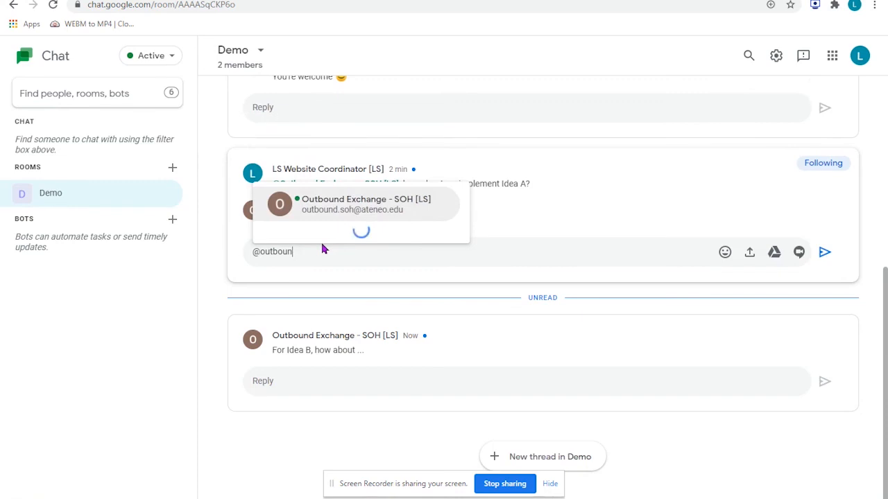
key(Return)
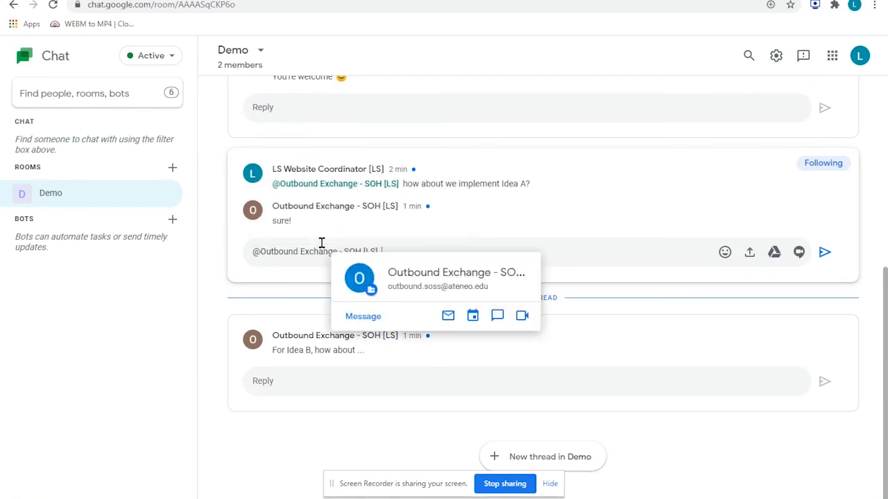
text(can you fix the thing for Idea A? Please do)
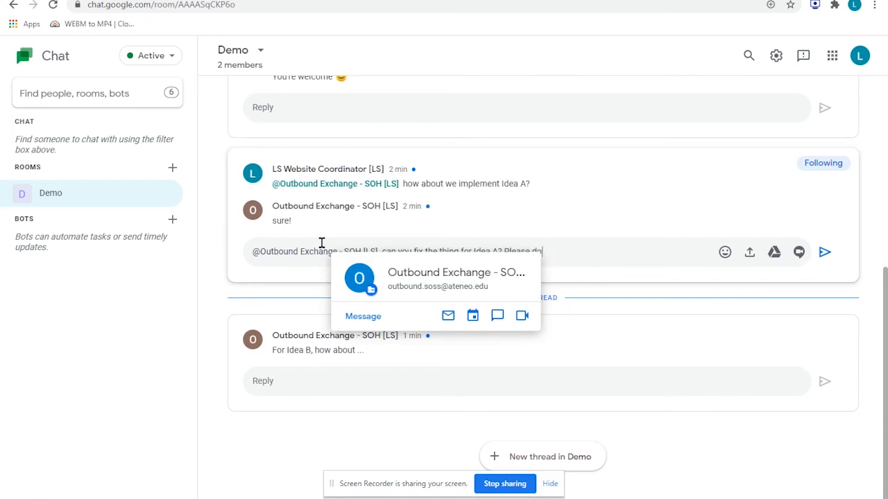
text( so by this week.)
key(Return)
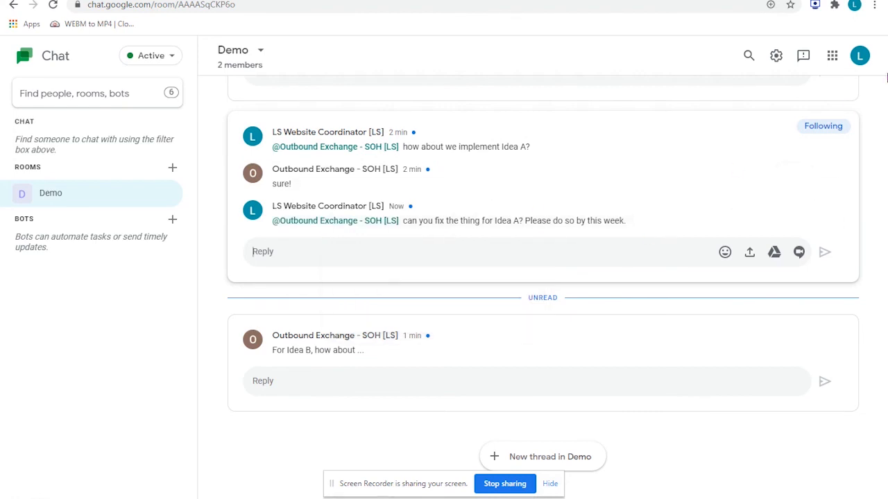
- Switch to the Outbound Exchange account and reply "Sure?" in the Idea A thread
key(alt+Tab)
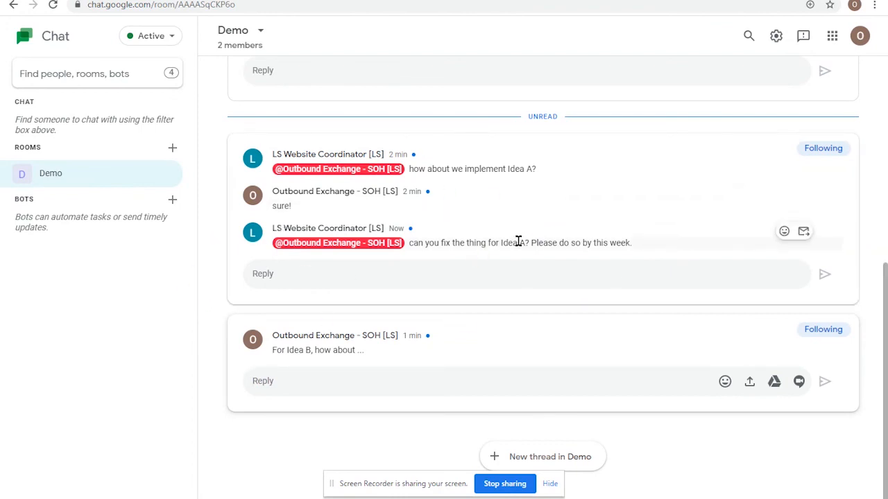
click(516, 285)
text(Sure?)
key(Return)
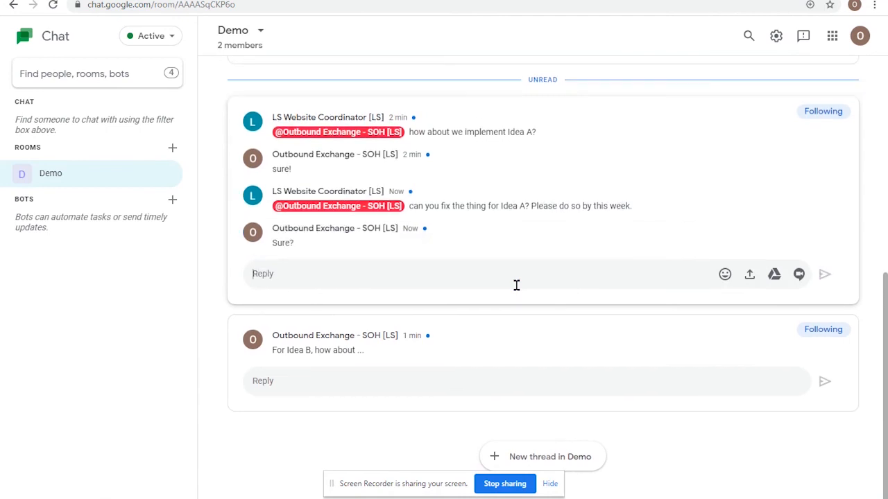
text(Sure!)
key(BackSpace)
key(BackSpace)
key(BackSpace)
key(BackSpace)
key(BackSpace)
- Add a thumbs-up reaction to the request to fix Idea A, and edit the "Sure?" reply to read "Sure!"
click(784, 194)
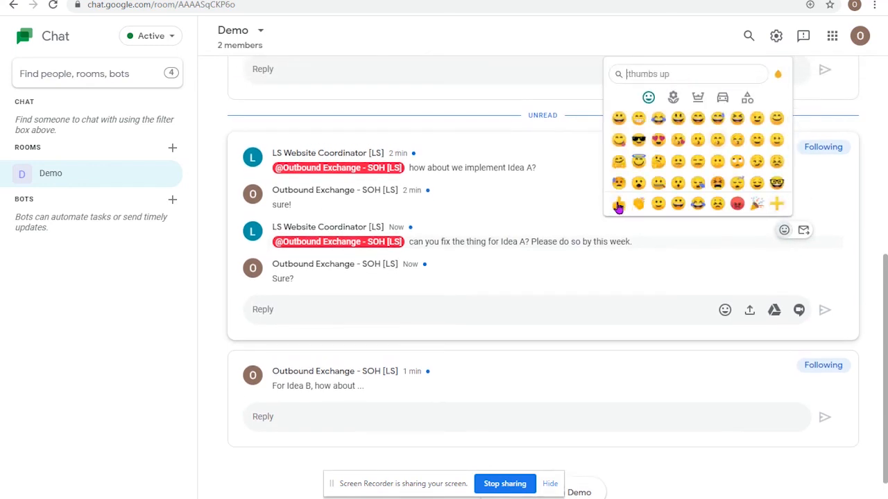
click(617, 203)
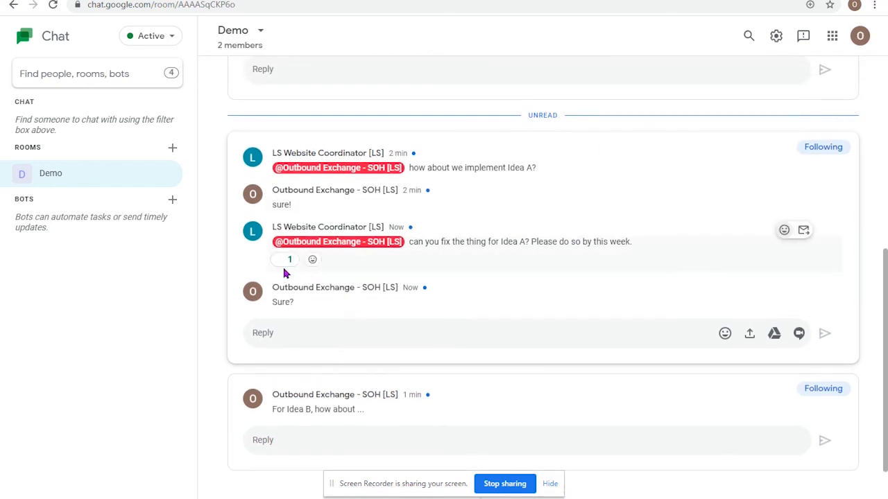
mouse_move(298, 298)
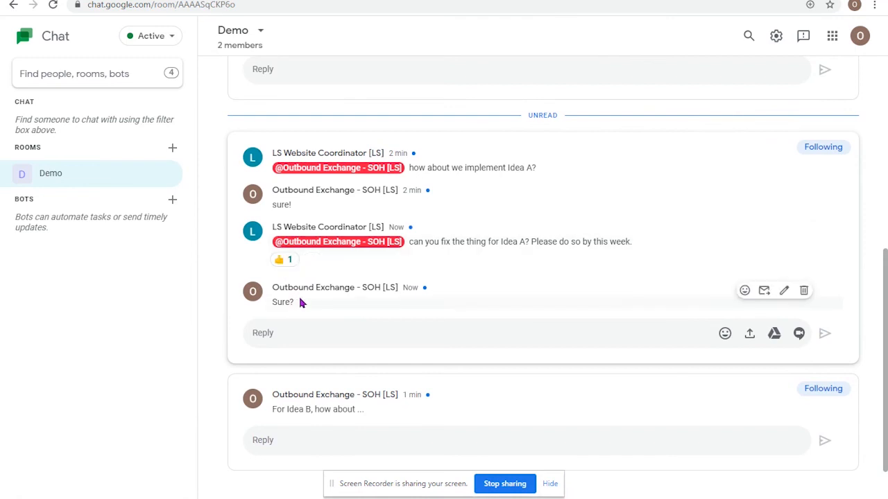
click(784, 290)
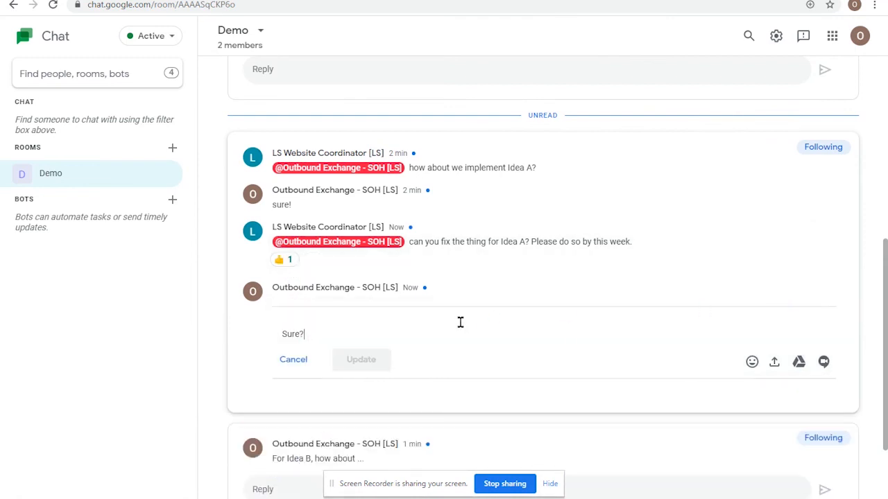
key(BackSpace)
text(!)
click(360, 360)
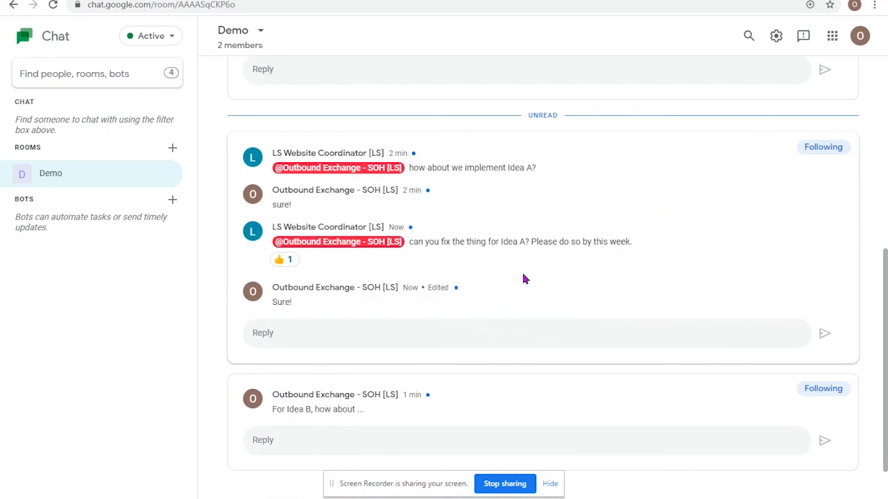
- Forward the message asking to fix the thing for Idea A to the inbox
mouse_move(833, 201)
mouse_move(545, 244)
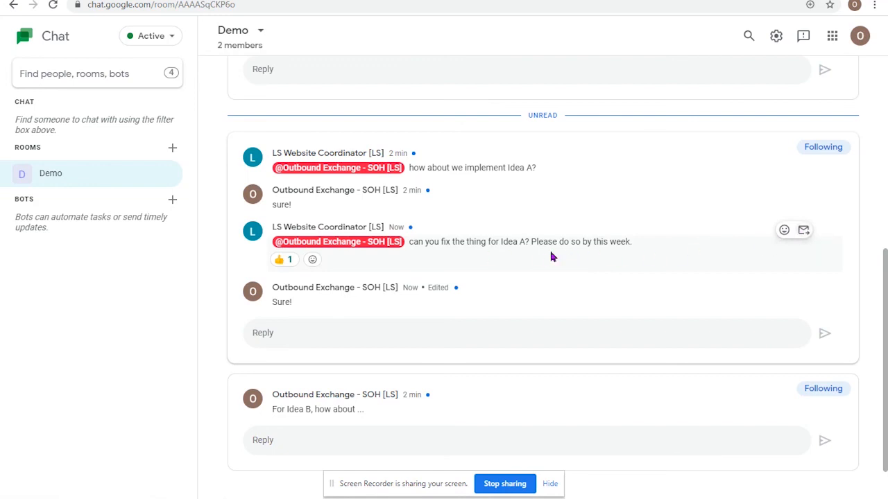
click(803, 230)
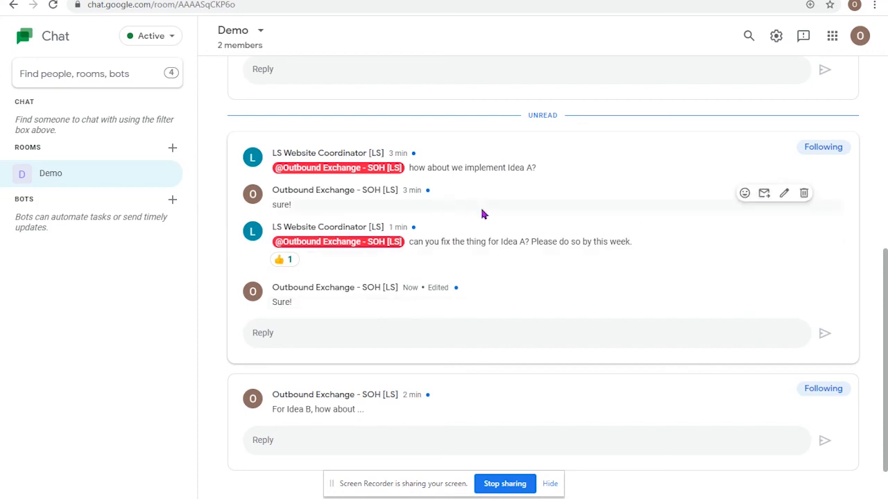
- Start a new reply in the Idea A thread
click(374, 331)
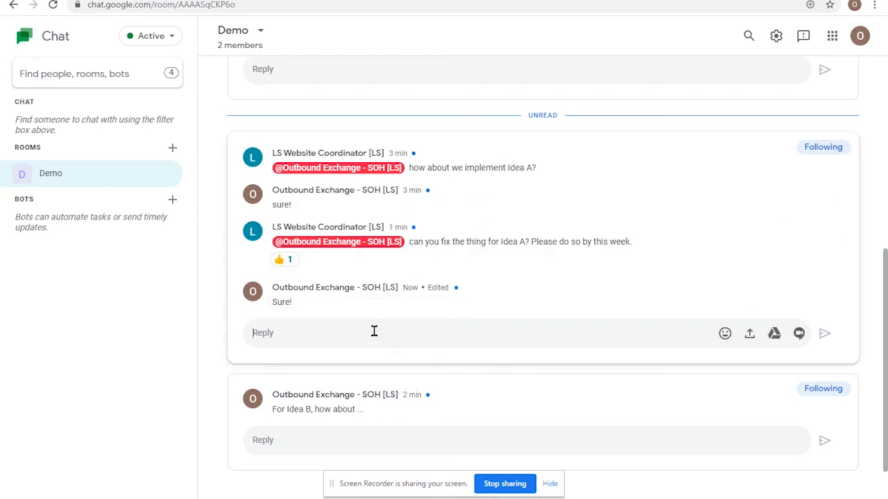